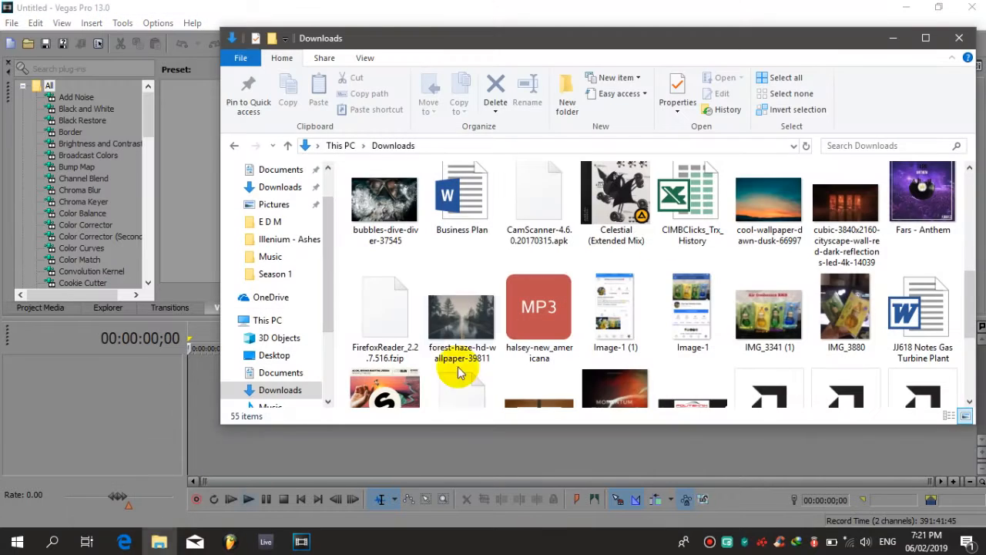
# Step: Add the cool-wallpaper-dawn-dusk-66997 picture from Downloads to the start of the timeline as the background
pyautogui.click(768, 207)
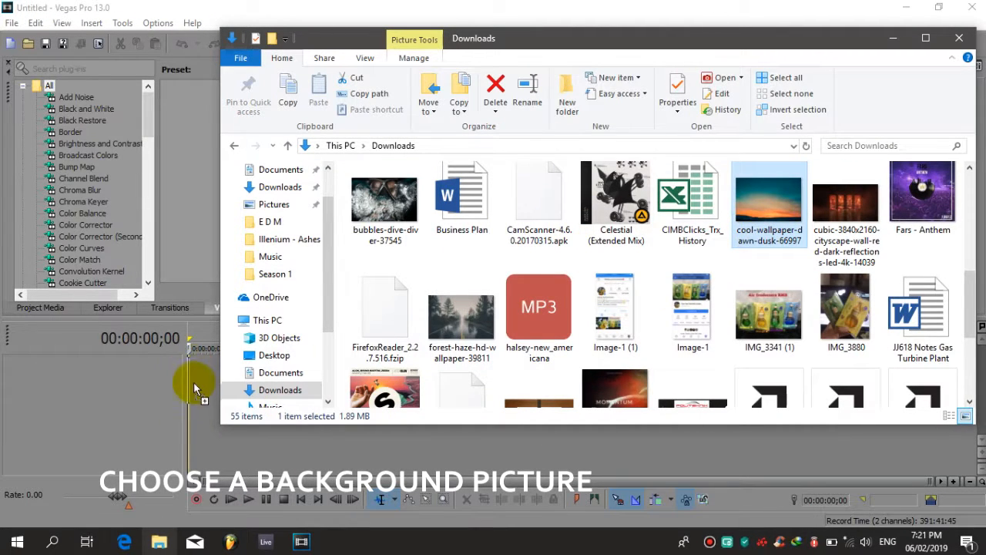
pyautogui.moveTo(196, 381); pyautogui.dragTo(196, 381)
pyautogui.click(202, 211)
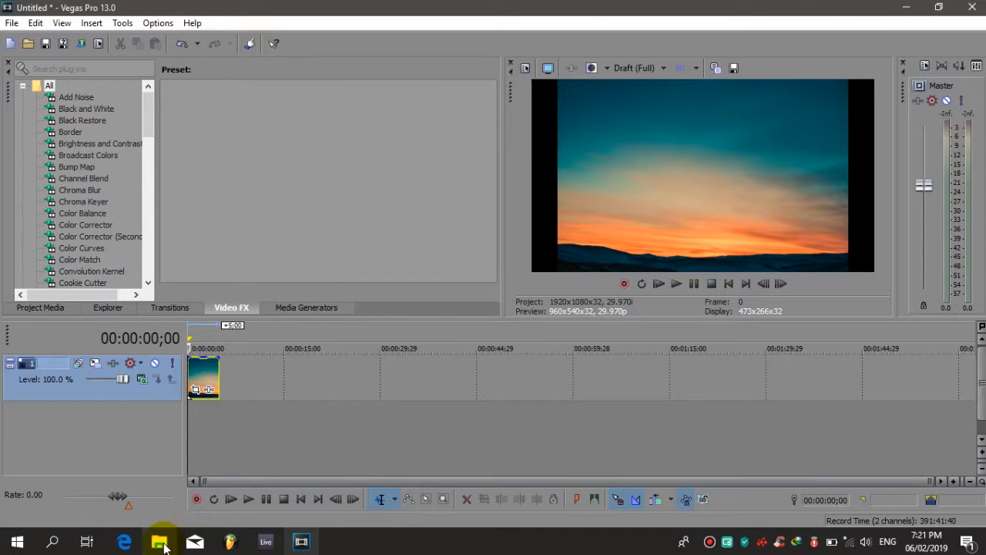
# Step: Turn off Maintain aspect ratio in the background picture's event properties
pyautogui.moveTo(164, 548)
pyautogui.rightClick(206, 381)
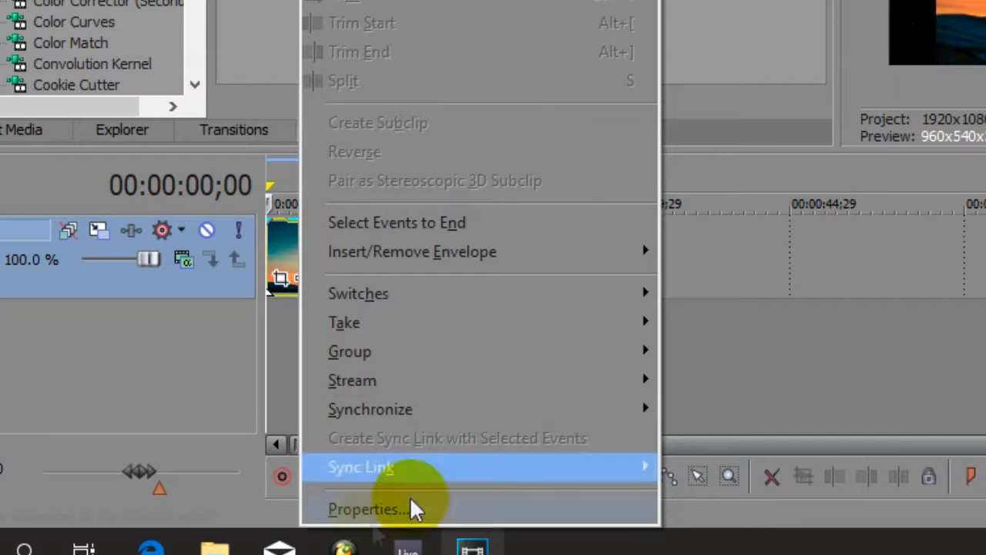
pyautogui.click(369, 508)
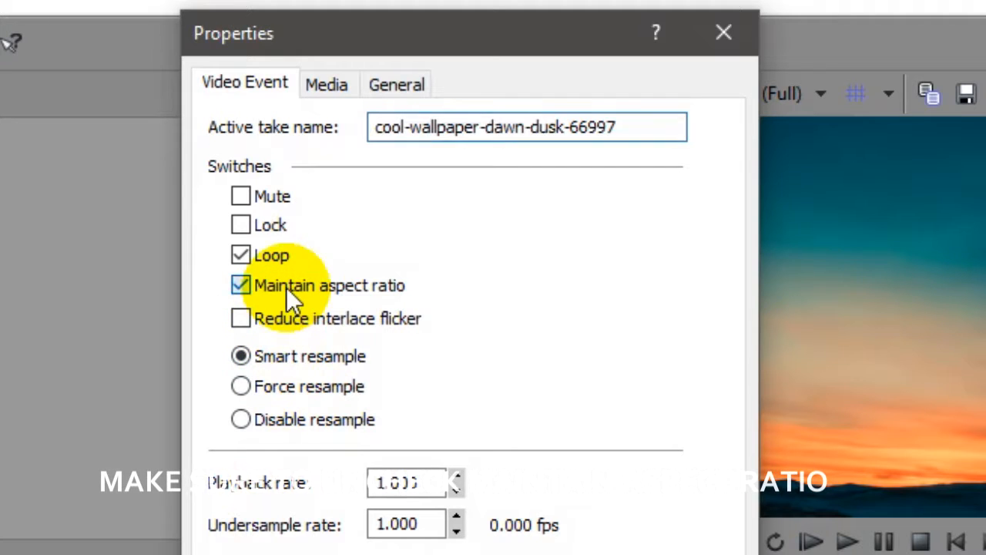
pyautogui.click(316, 287)
pyautogui.press('Return')
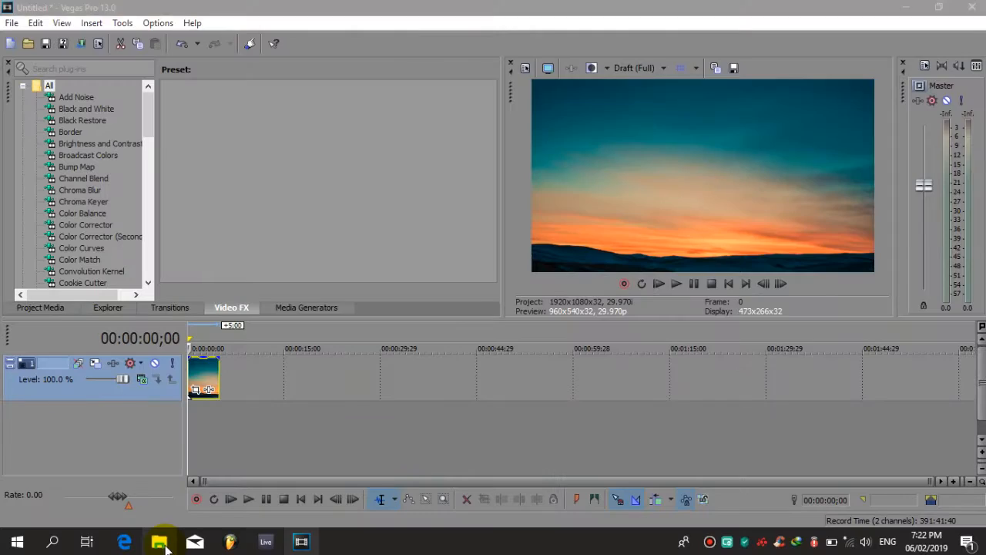
# Step: Add the Momentum Ensuing Records cover art from Downloads at the timeline start and move the background picture to a track beneath it
pyautogui.click(159, 541)
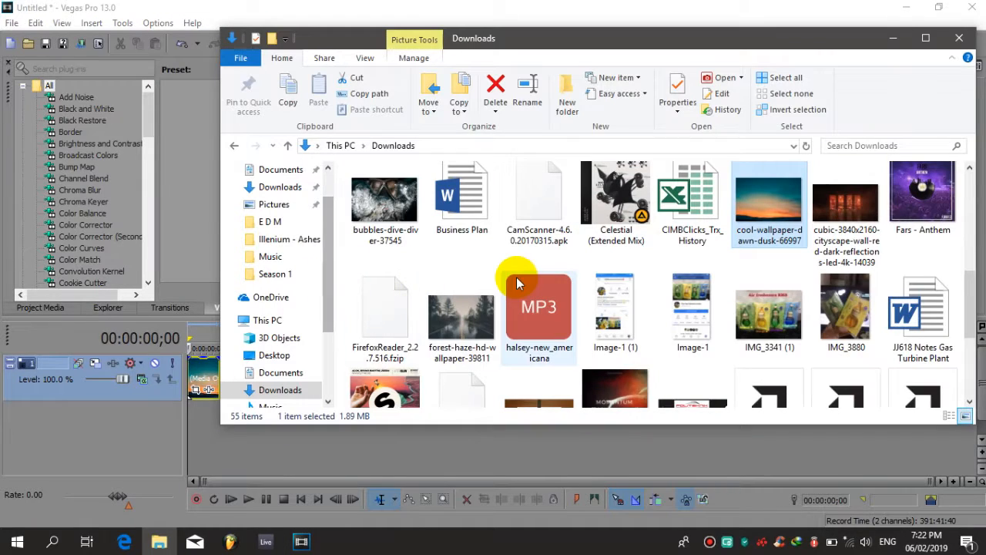
pyautogui.moveTo(968, 297); pyautogui.dragTo(969, 319)
pyautogui.click(640, 255)
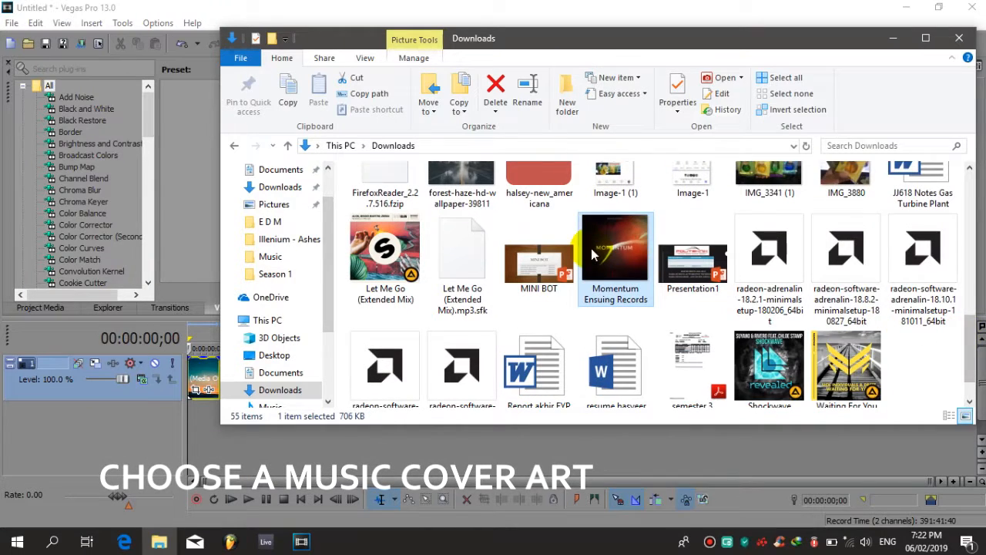
pyautogui.moveTo(639, 254); pyautogui.dragTo(198, 420)
pyautogui.click(181, 211)
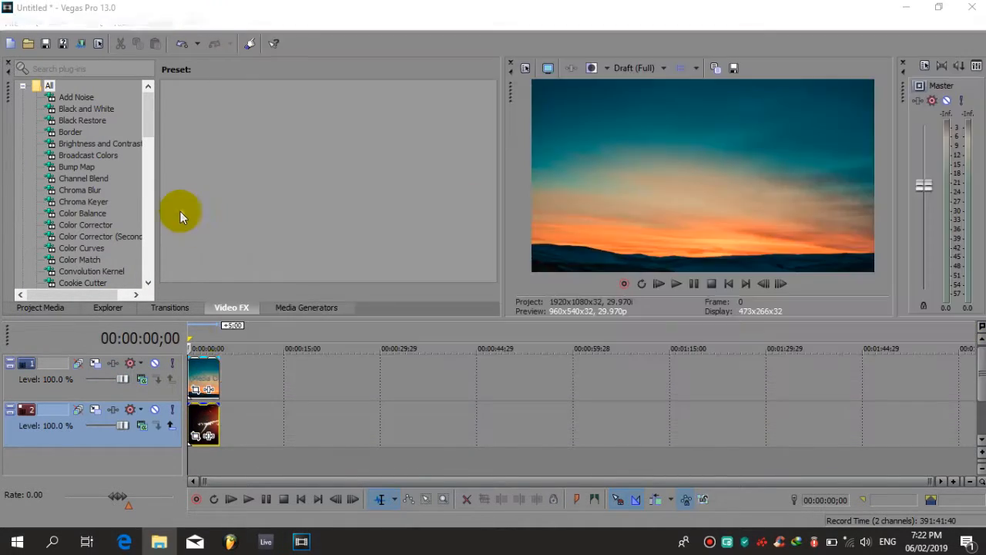
pyautogui.moveTo(202, 383); pyautogui.dragTo(203, 435)
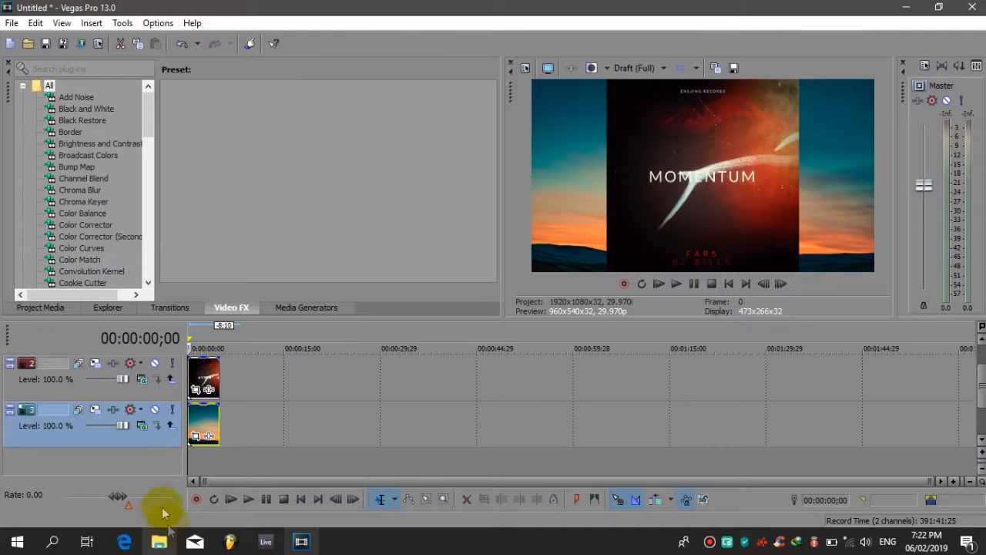
# Step: Add the song FARS & Bz Billy - Momentum from the Desktop folder to a new audio track at the timeline start
pyautogui.click(159, 541)
pyautogui.scroll(1, 289, 215)
pyautogui.scroll(-1, 283, 213)
pyautogui.scroll(1, 271, 211)
pyautogui.click(271, 199)
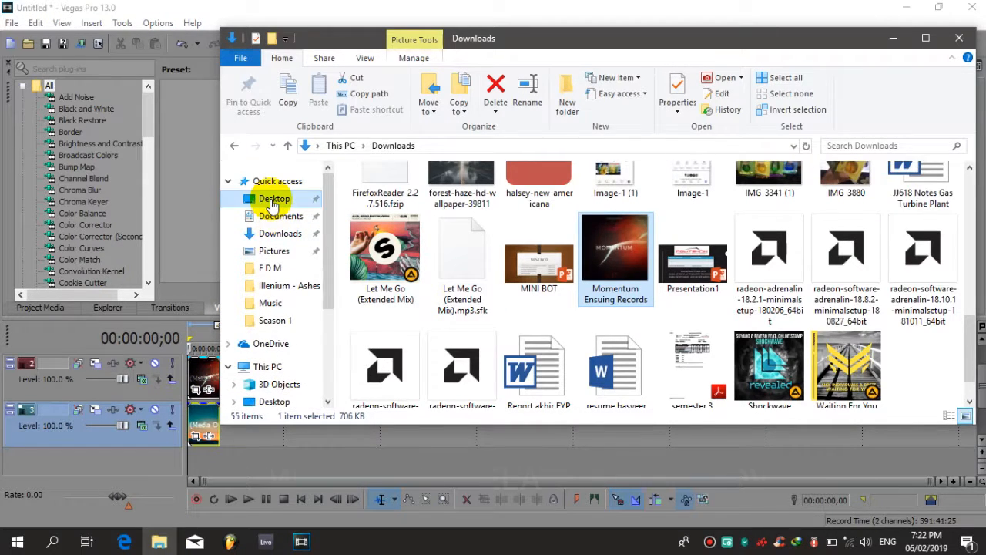
pyautogui.moveTo(966, 213); pyautogui.dragTo(963, 303)
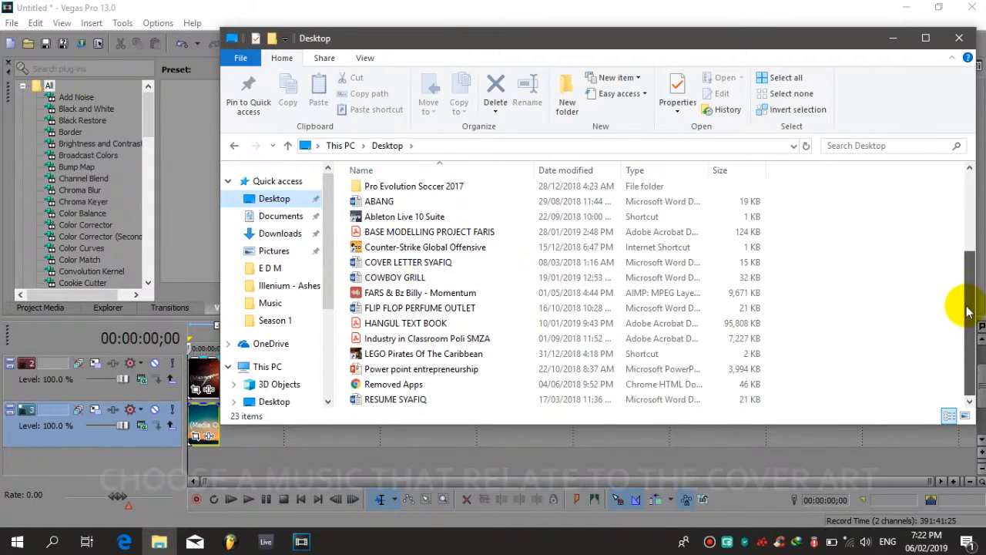
pyautogui.click(421, 293)
pyautogui.moveTo(416, 291); pyautogui.dragTo(193, 456)
pyautogui.click(188, 218)
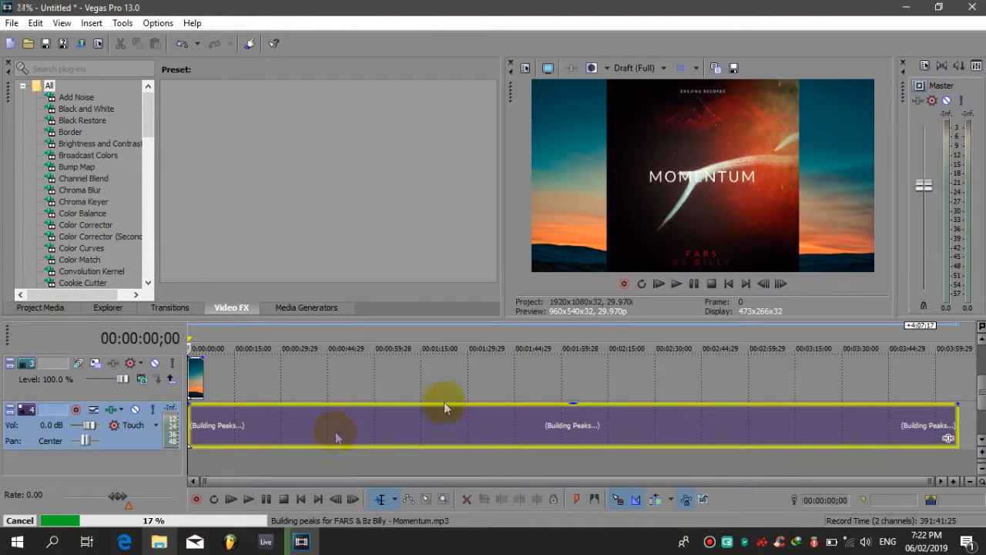
# Step: Reduce the heights of the background picture track and the music track
pyautogui.scroll(3, 978, 379)
pyautogui.moveTo(983, 381); pyautogui.dragTo(983, 395)
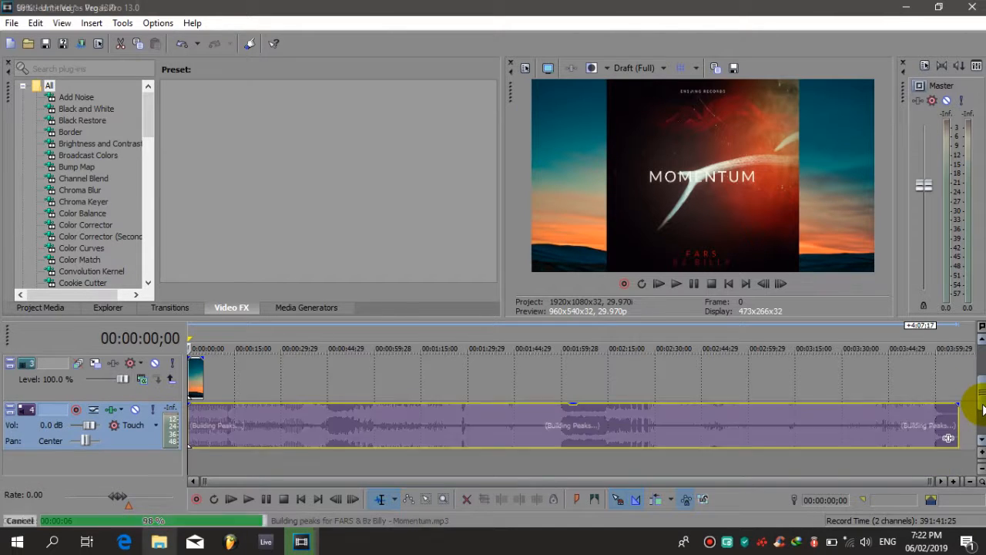
pyautogui.moveTo(983, 404); pyautogui.dragTo(983, 386)
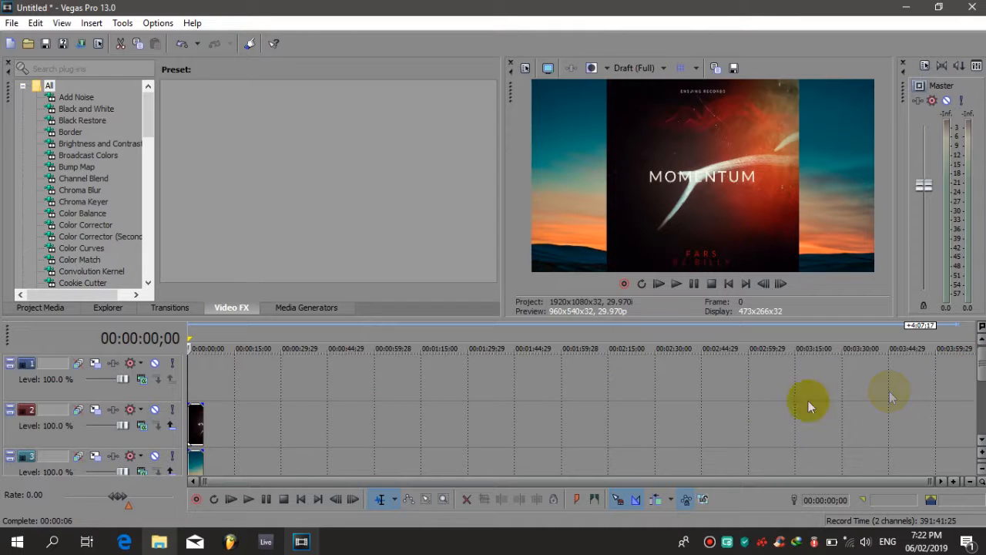
pyautogui.scroll(-2, 851, 400)
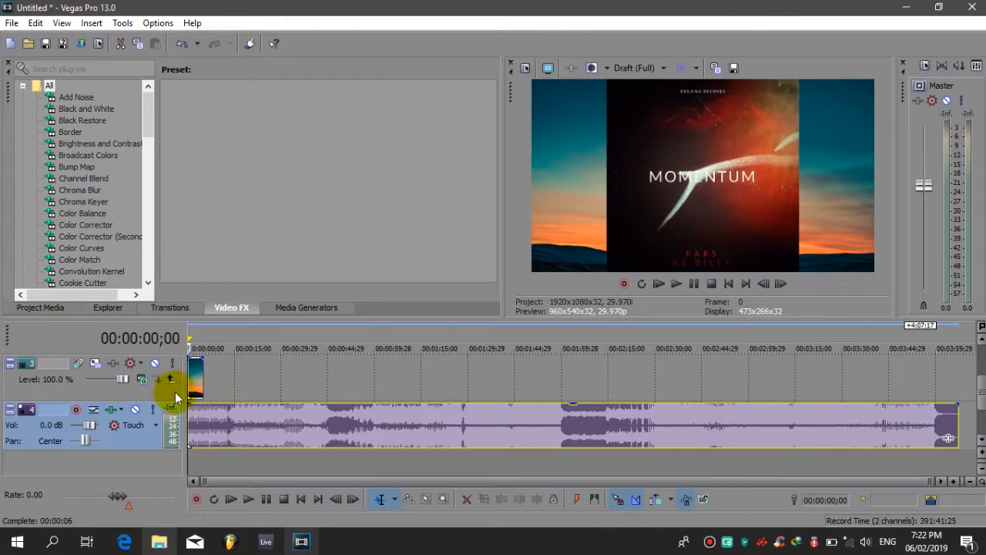
pyautogui.moveTo(142, 401); pyautogui.dragTo(144, 338)
pyautogui.scroll(1, 273, 414)
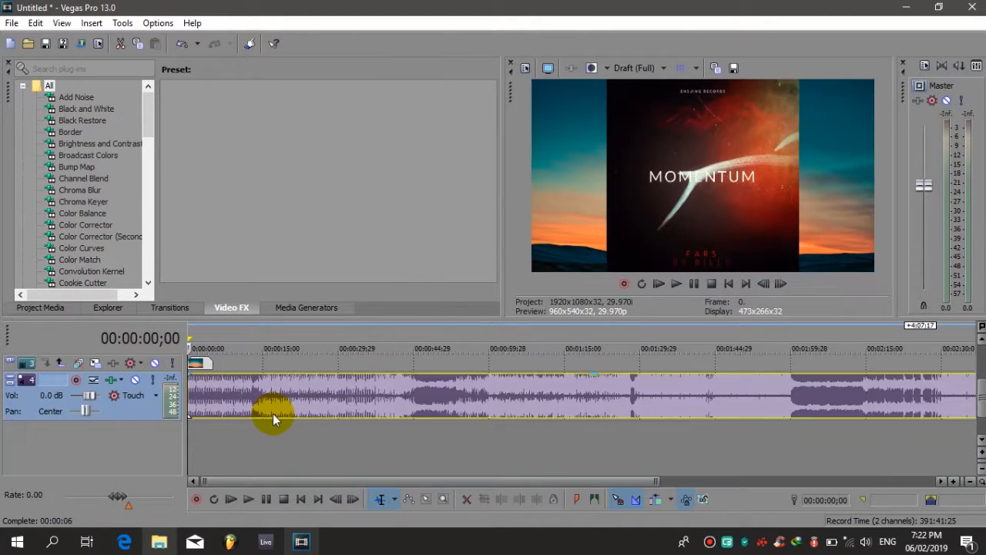
pyautogui.scroll(-1, 273, 414)
pyautogui.scroll(1, 273, 414)
pyautogui.scroll(-2, 273, 419)
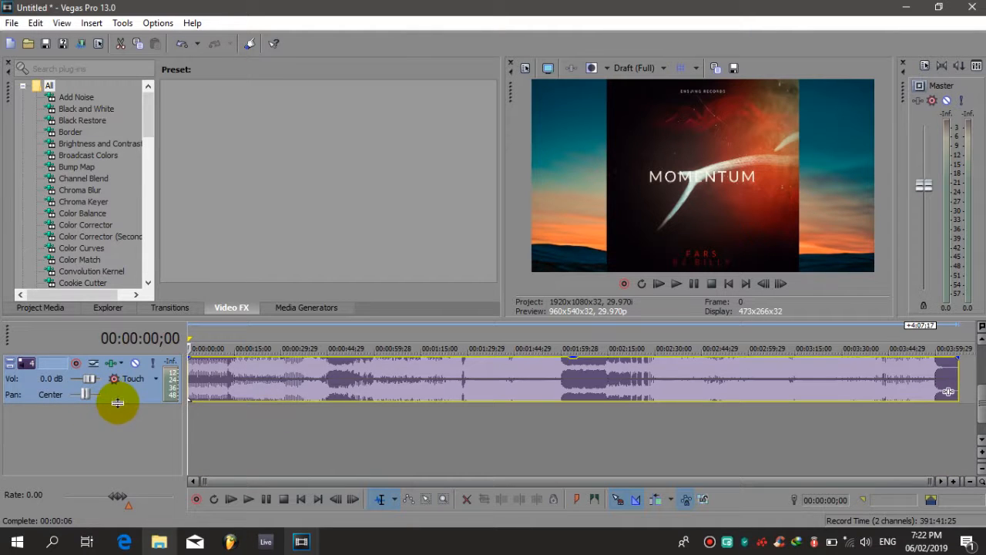
pyautogui.moveTo(118, 404); pyautogui.dragTo(123, 361)
# Step: Extend the background picture and the cover art events to the end of the song
pyautogui.scroll(1, 428, 445)
pyautogui.scroll(2, 427, 445)
pyautogui.scroll(-2, 427, 445)
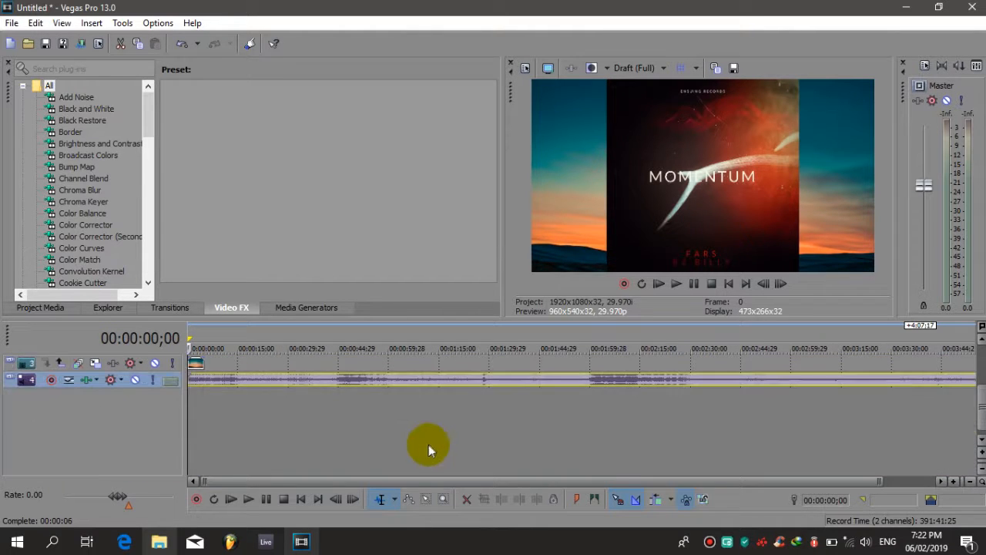
pyautogui.scroll(-1, 307, 403)
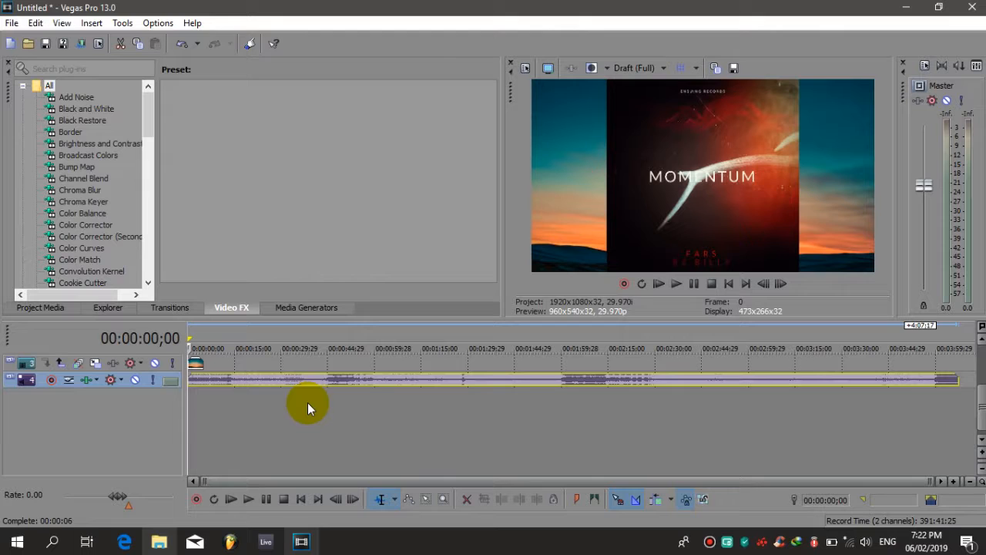
pyautogui.moveTo(203, 365); pyautogui.dragTo(982, 393)
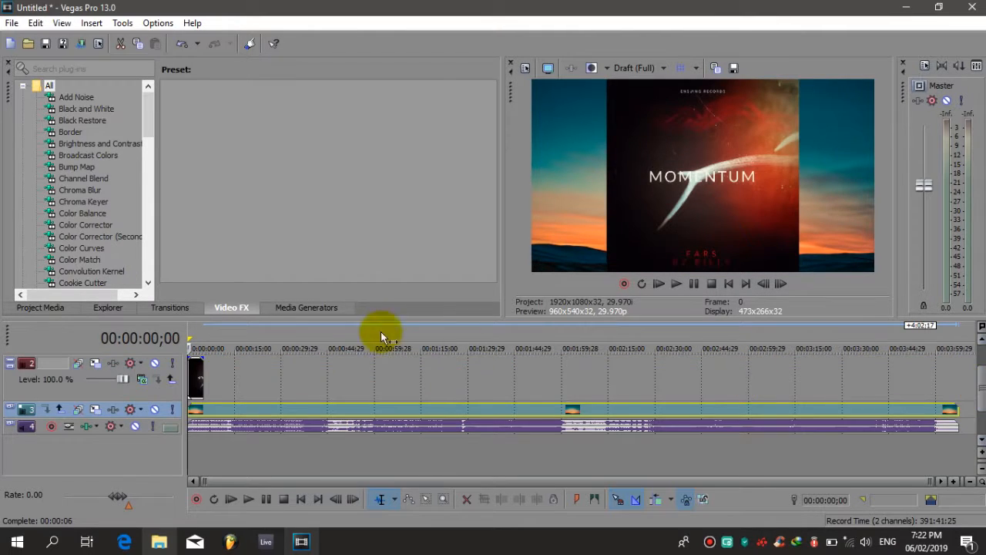
pyautogui.moveTo(199, 373); pyautogui.dragTo(983, 388)
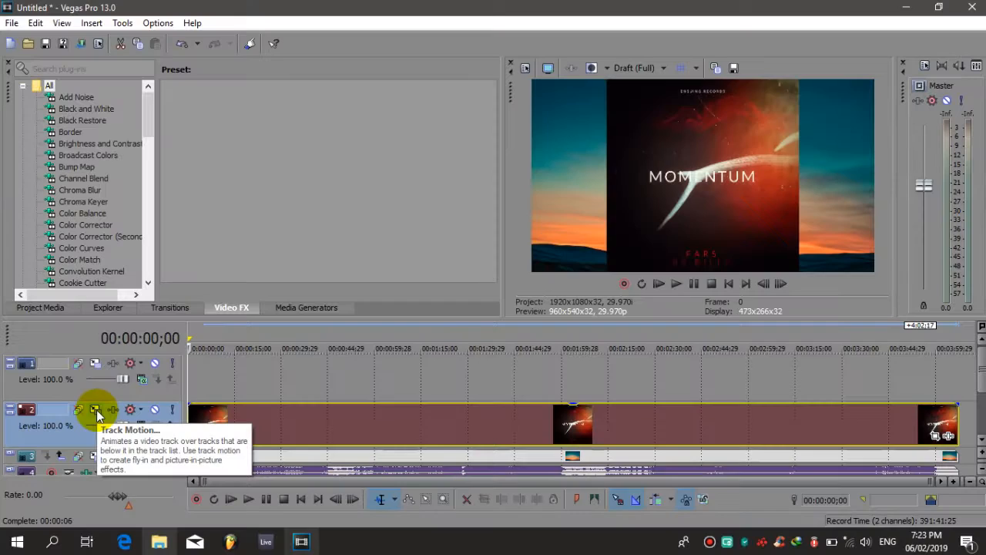
# Step: Use Track Motion to shrink the cover art track to about 1,030 × 580 and shift it into the left half of the frame
pyautogui.click(95, 411)
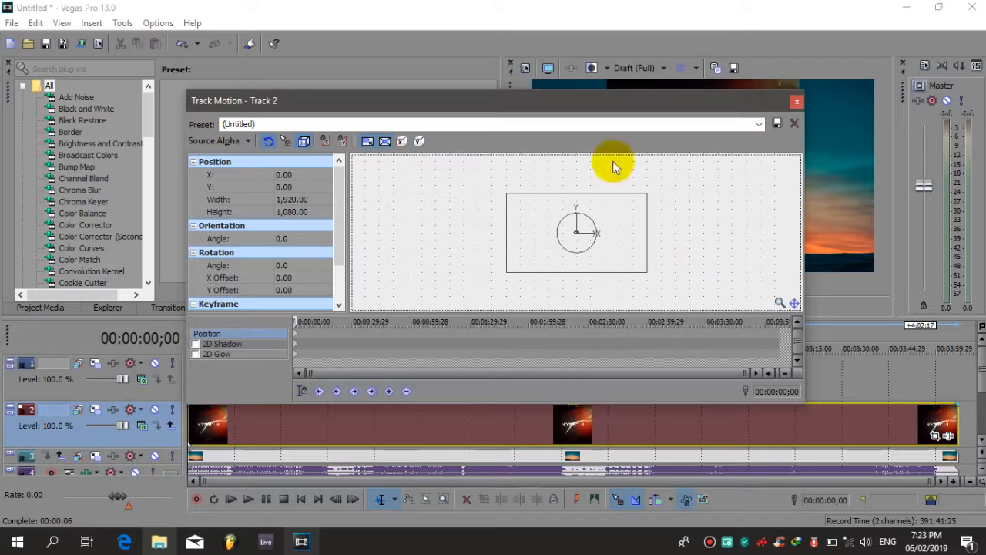
pyautogui.moveTo(590, 110); pyautogui.dragTo(319, 71)
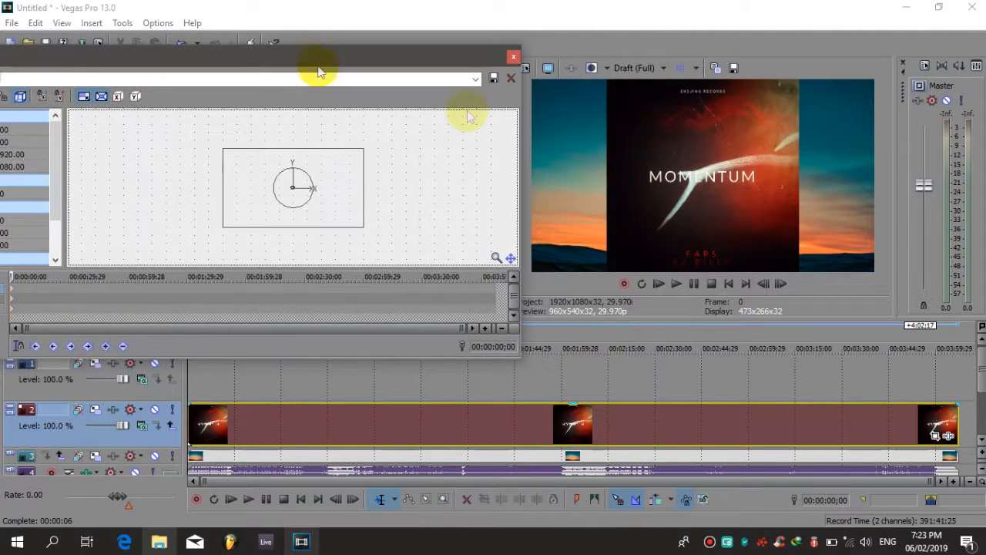
pyautogui.moveTo(363, 150); pyautogui.dragTo(330, 168)
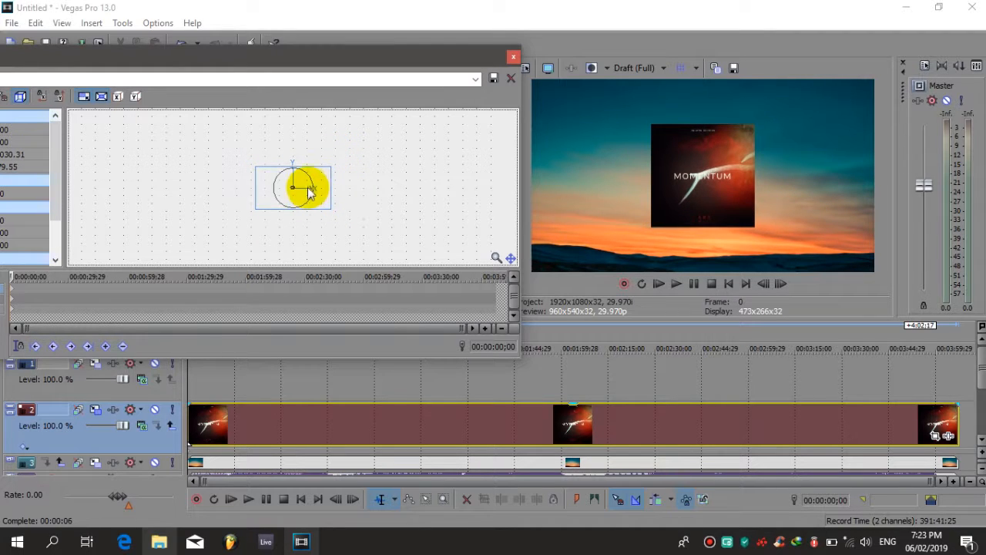
pyautogui.moveTo(302, 201); pyautogui.dragTo(268, 200)
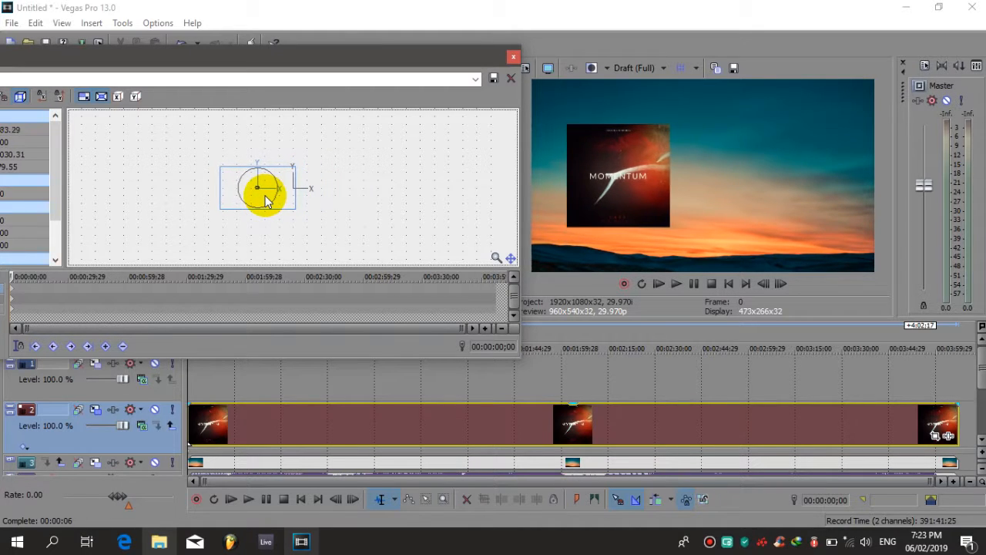
pyautogui.moveTo(264, 199); pyautogui.dragTo(259, 197)
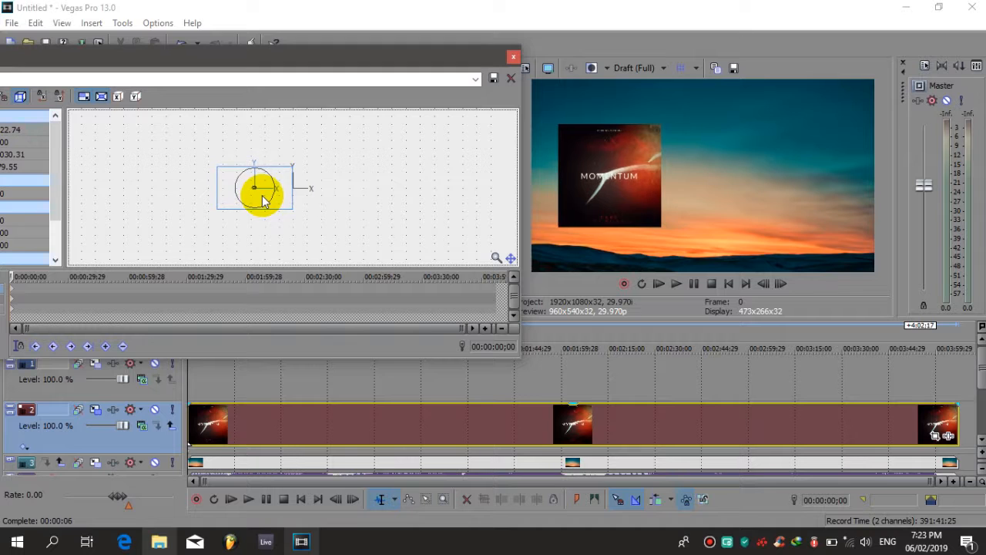
pyautogui.click(513, 57)
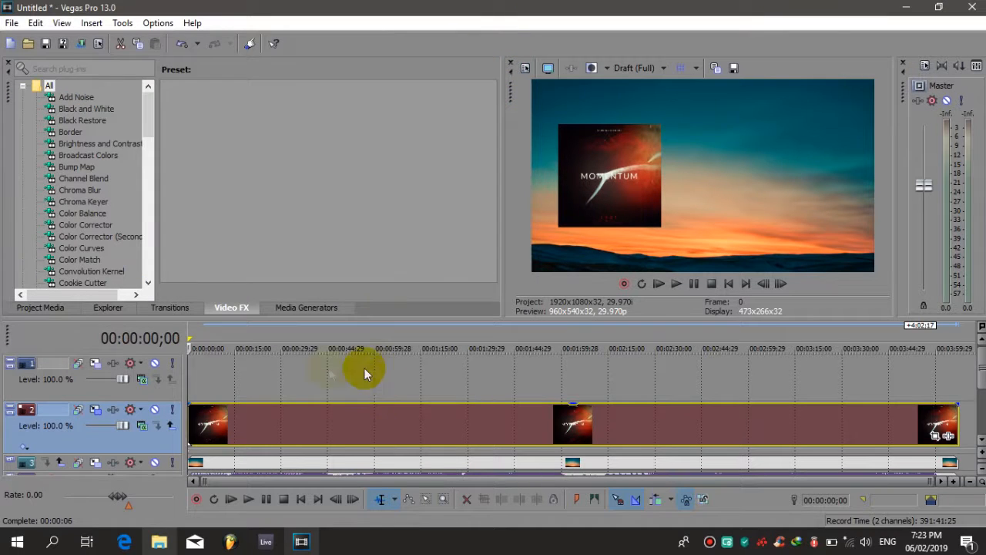
# Step: Reduce the cover art track's height and add a (Legacy) Text event with the Default Text preset on the empty track above it
pyautogui.moveTo(159, 451); pyautogui.dragTo(161, 428)
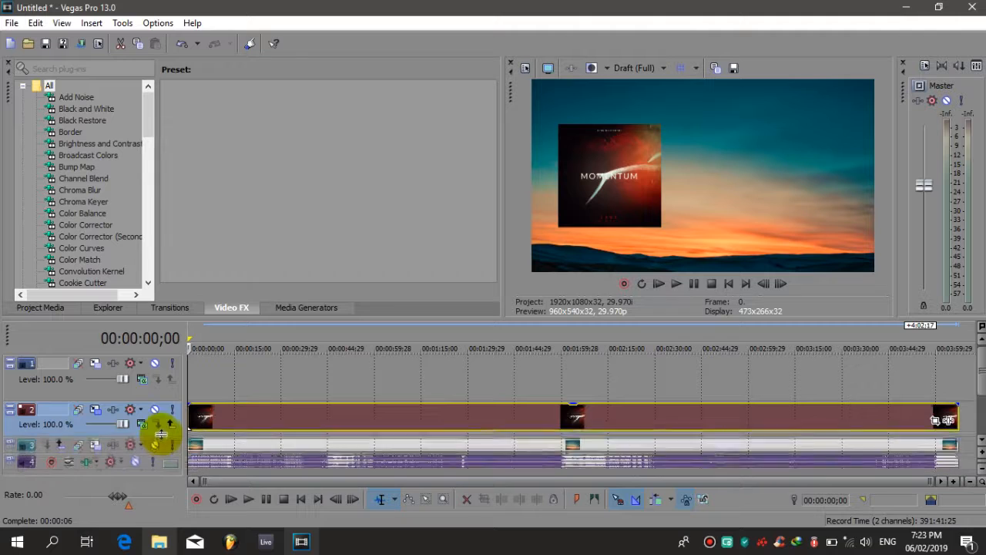
pyautogui.click(289, 308)
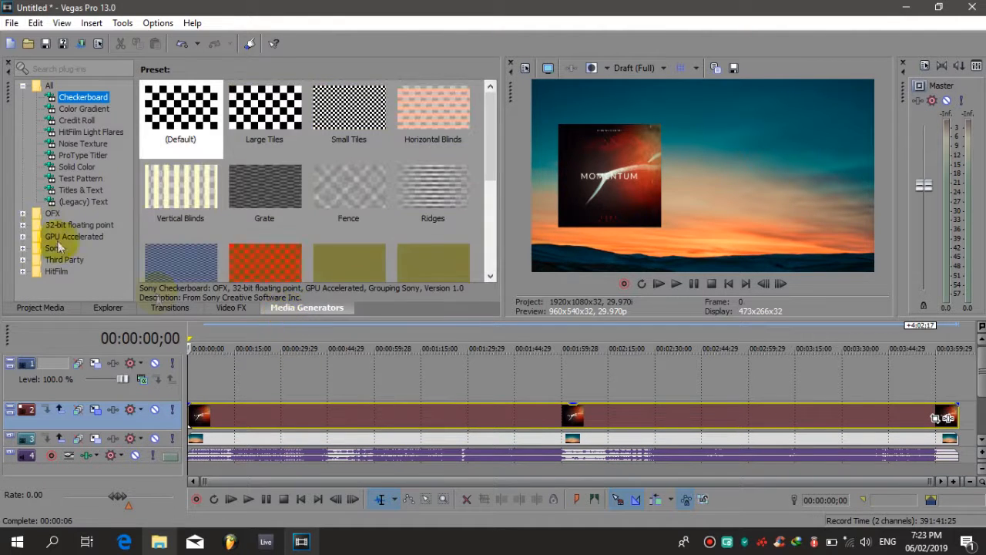
pyautogui.click(82, 203)
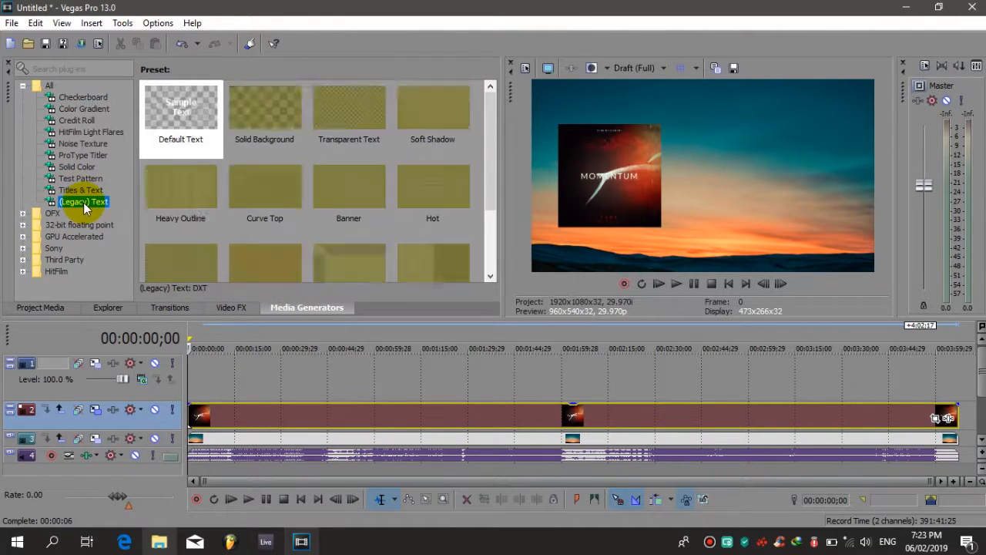
pyautogui.moveTo(177, 123); pyautogui.dragTo(209, 384)
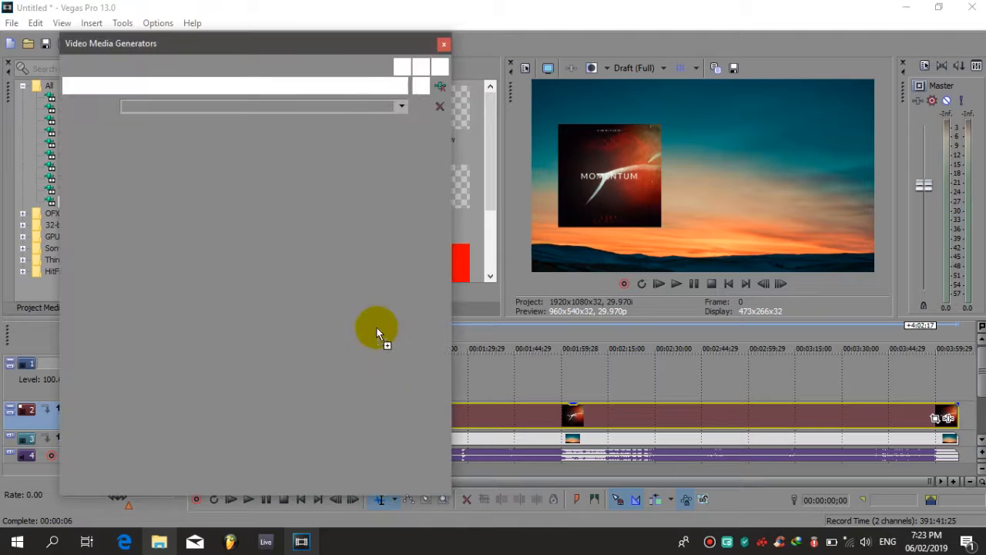
# Step: Replace the sample text in the text event with "NOW PLAYING:"
pyautogui.click(347, 265)
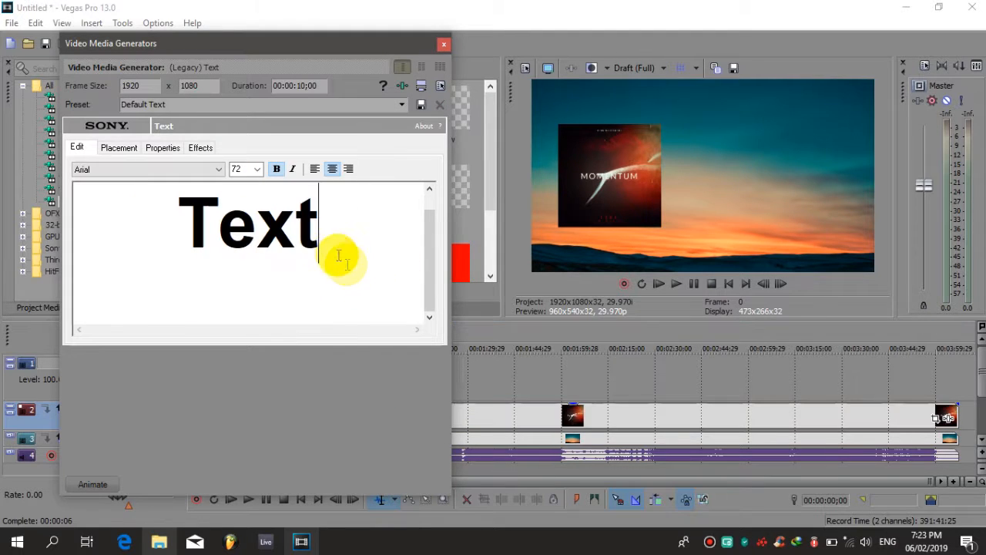
pyautogui.hotkey('ctrl', 'a')
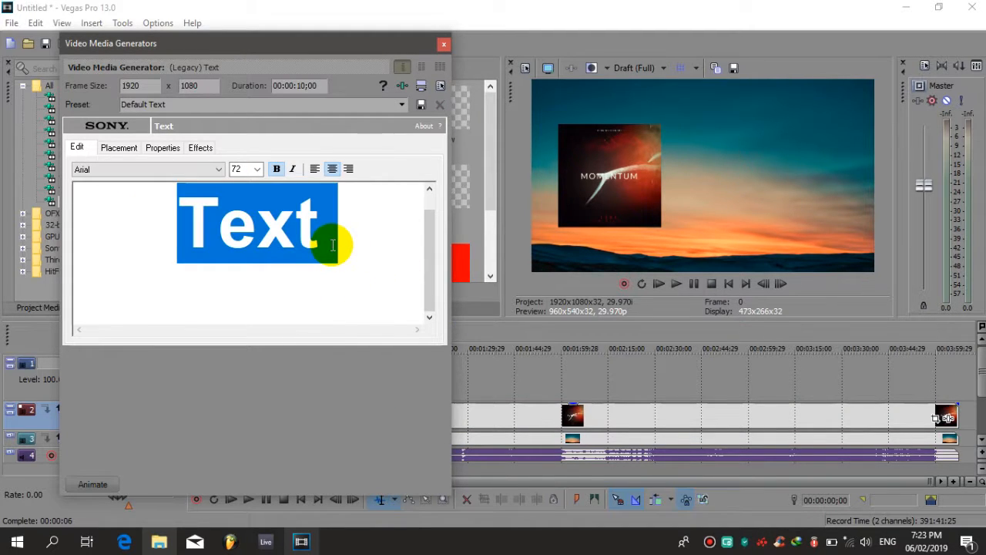
pyautogui.write('n')
pyautogui.press('BackSpace')
pyautogui.write('NOW ')
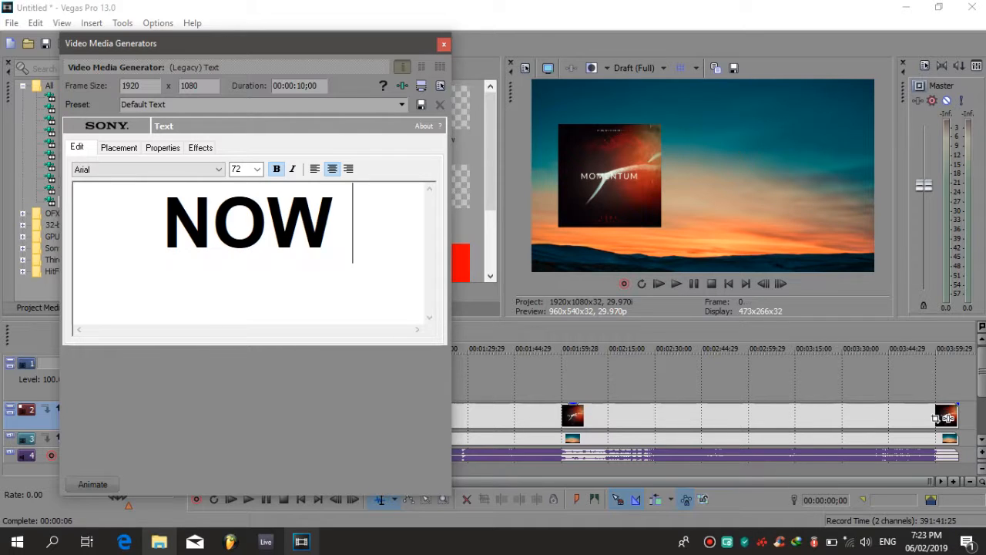
pyautogui.write('PLAYING:')
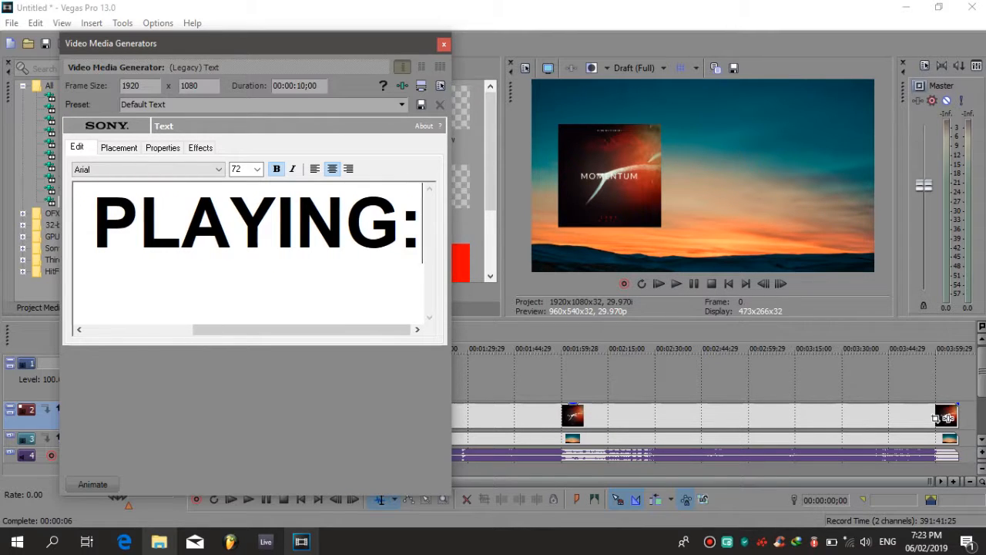
# Step: Add a second line reading "FARS & BZ BILLY - MOMENTUM" below "NOW PLAYING:" in the text event
pyautogui.press('Return')
pyautogui.write('FARS')
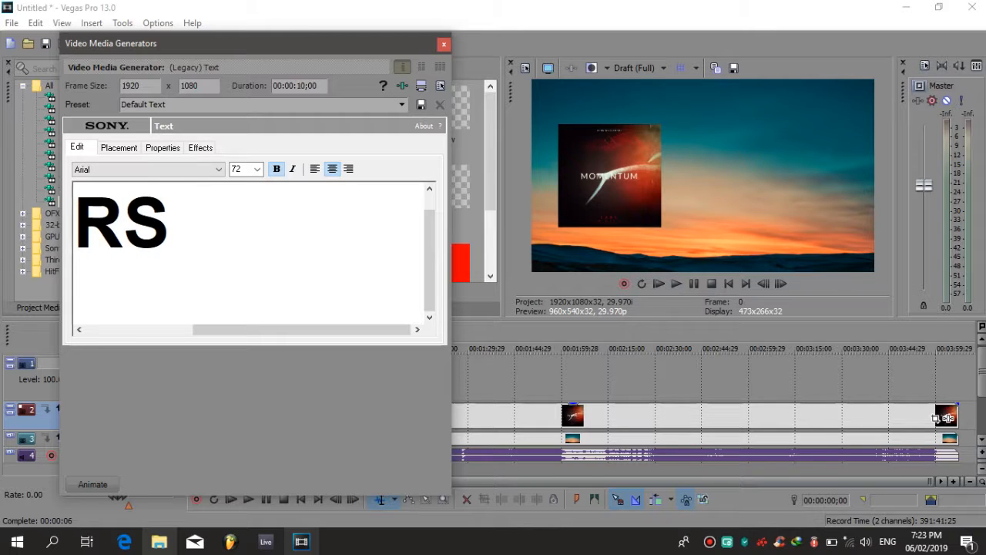
pyautogui.write(' &BZ B')
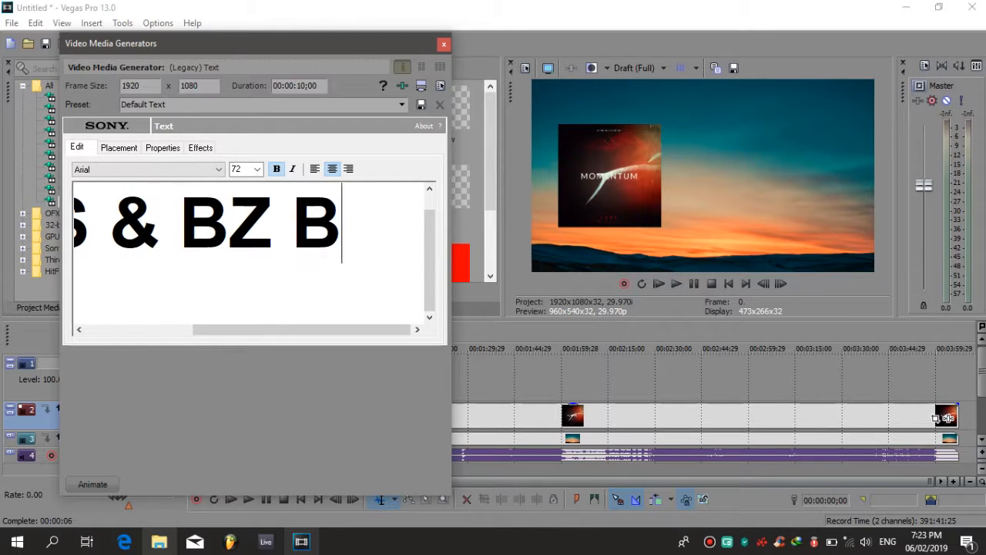
pyautogui.write('ILLY -')
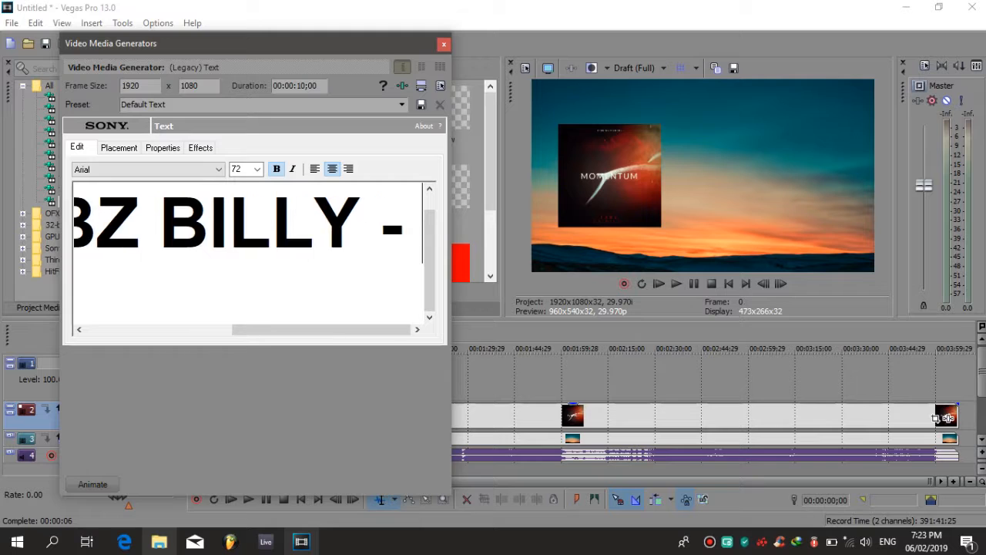
pyautogui.write(' MOMENTUM')
# Step: Set all of the text to size 20 in the Bahnschrift SemiLight SemiConde font
pyautogui.doubleClick(348, 245)
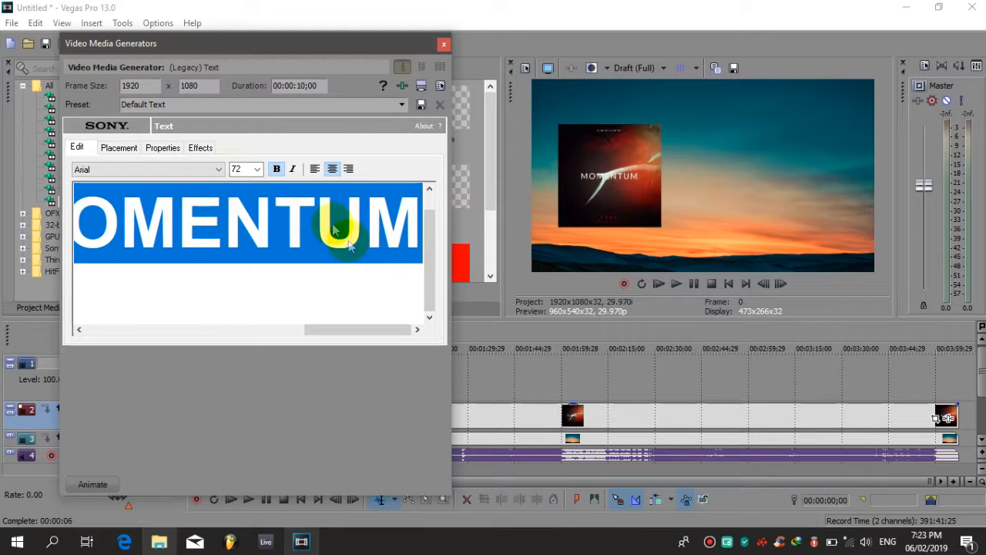
pyautogui.click(258, 169)
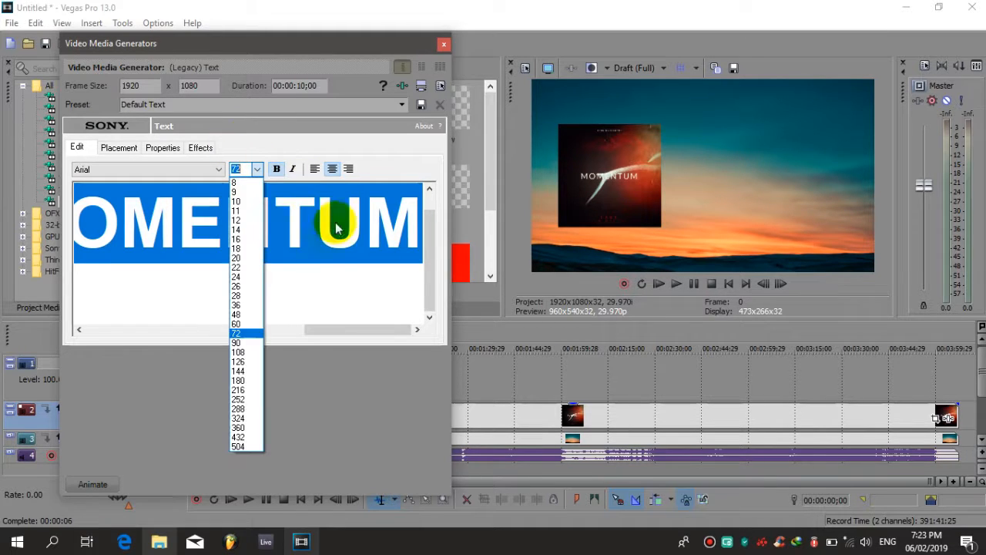
pyautogui.click(239, 259)
pyautogui.click(214, 171)
pyautogui.click(209, 170)
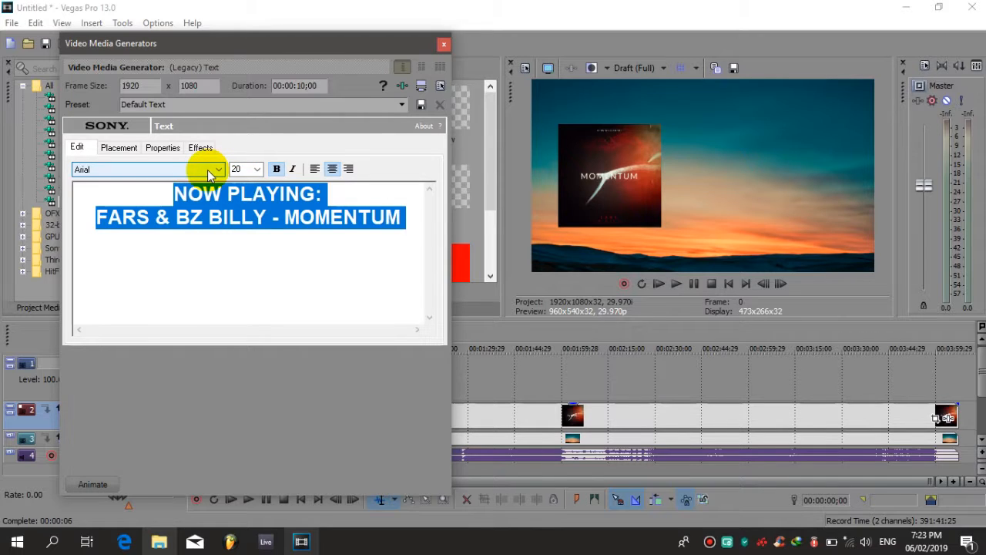
pyautogui.click(186, 170)
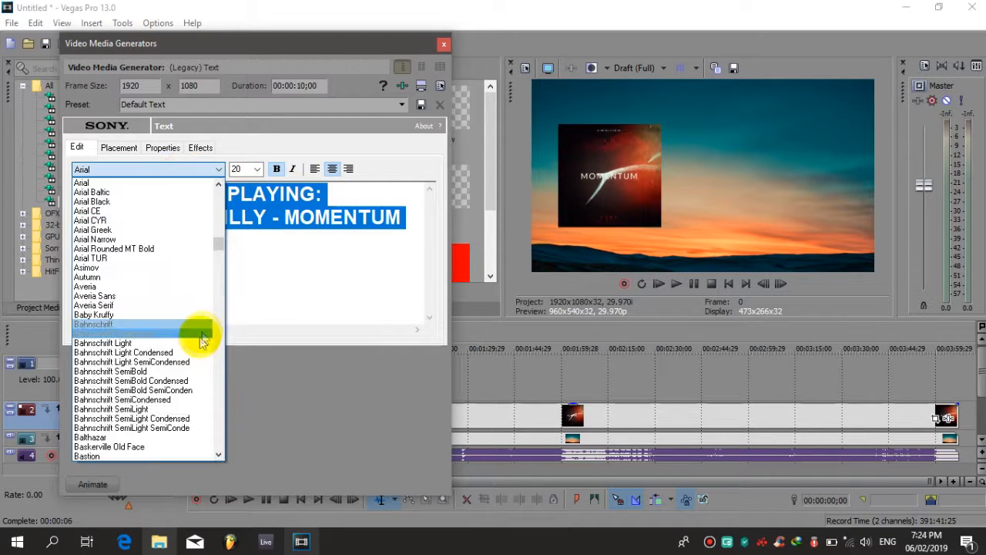
pyautogui.click(148, 427)
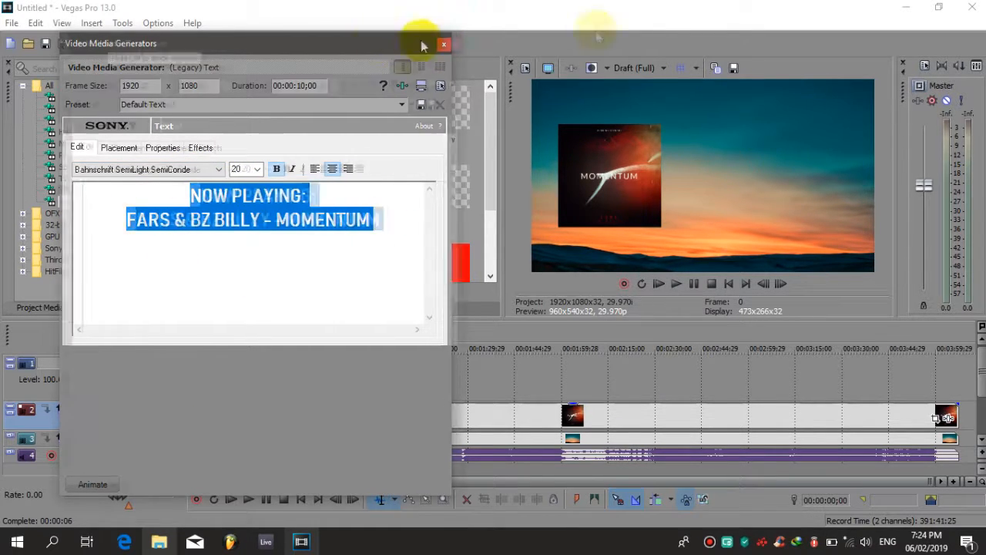
# Step: Preview the frame at 00:00:05;24 and place the text beside the cover art at about X 0.213, Y -0.008
pyautogui.moveTo(422, 46); pyautogui.dragTo(695, 34)
pyautogui.click(206, 381)
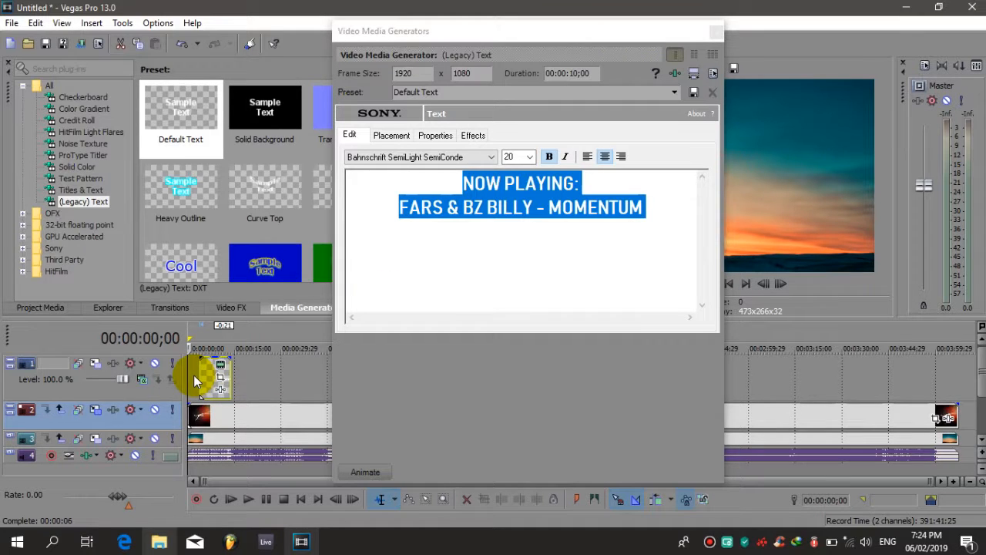
pyautogui.click(203, 374)
pyautogui.moveTo(543, 35); pyautogui.dragTo(310, 31)
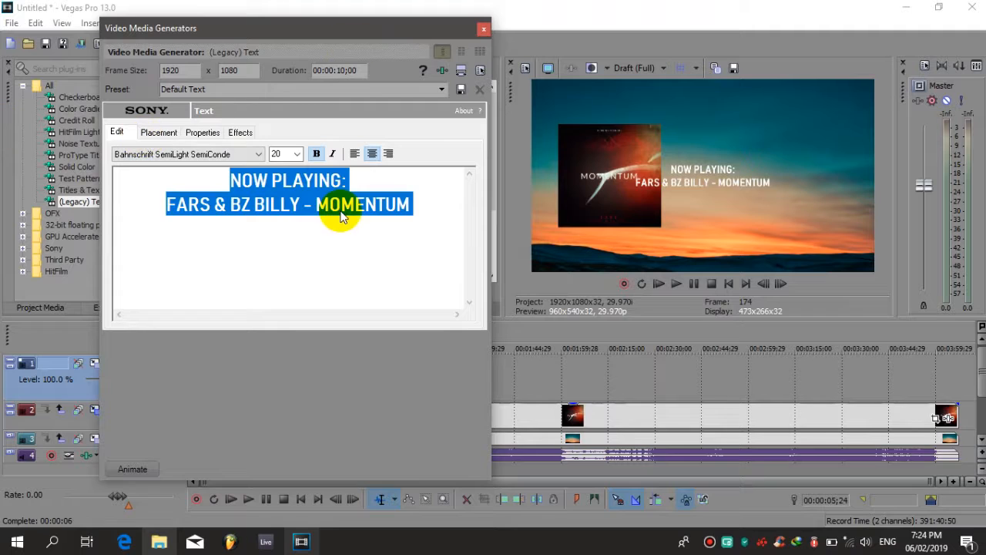
pyautogui.click(160, 133)
pyautogui.moveTo(208, 254); pyautogui.dragTo(226, 254)
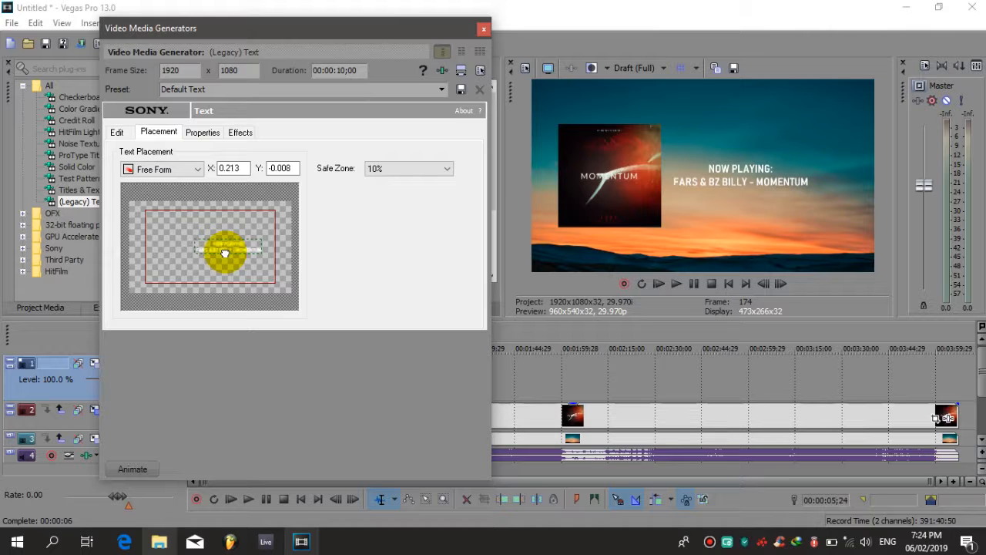
# Step: Left-align both lines of the text
pyautogui.click(117, 132)
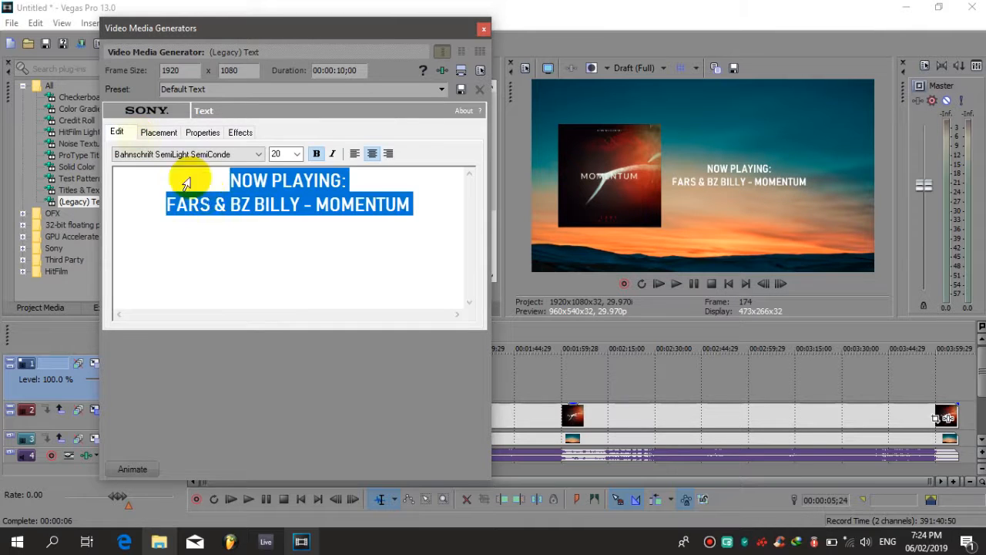
pyautogui.click(346, 179)
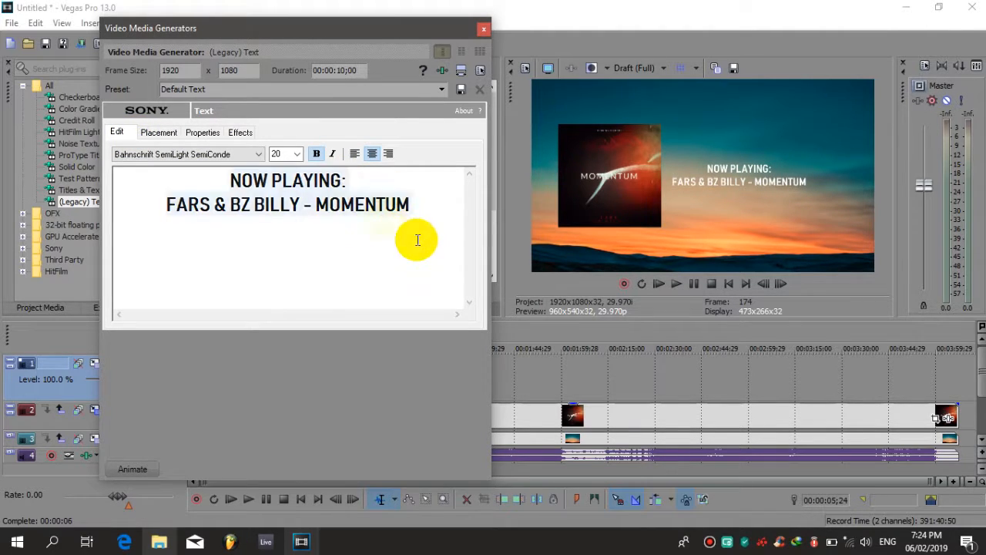
pyautogui.hotkey('ctrl', 'a')
pyautogui.click(354, 154)
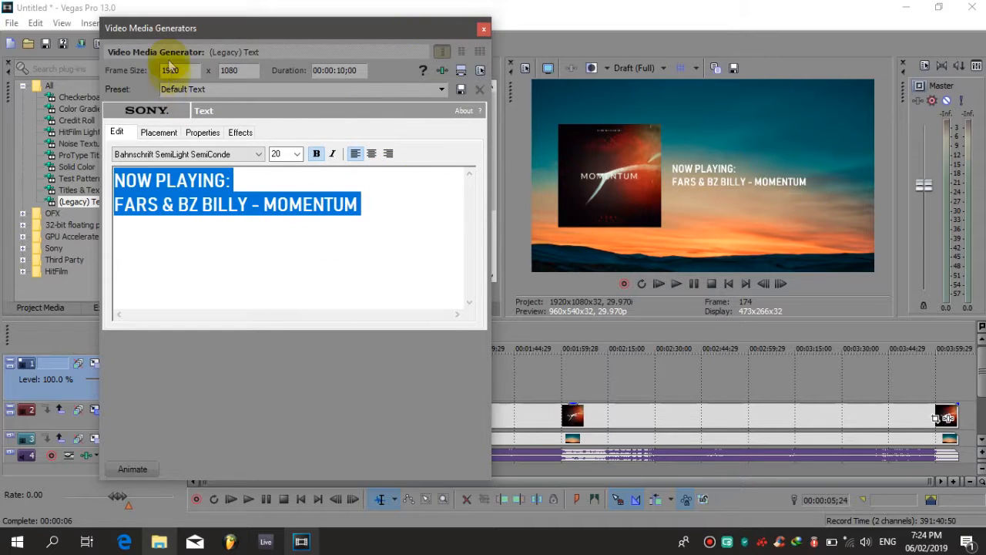
# Step: Raise the text beside the upper part of the cover art to about Y -0.292 and close the text generator
pyautogui.click(159, 132)
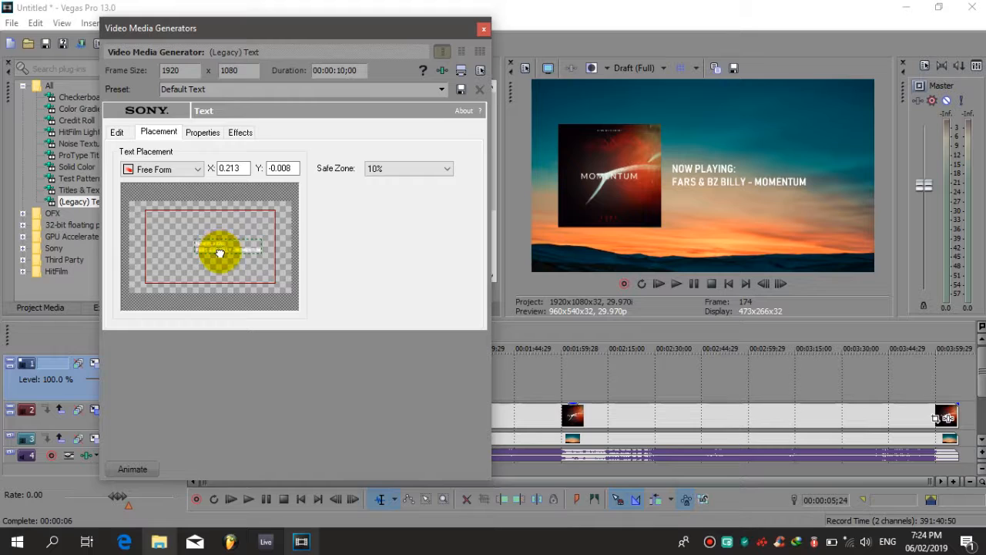
pyautogui.moveTo(219, 252); pyautogui.dragTo(218, 241)
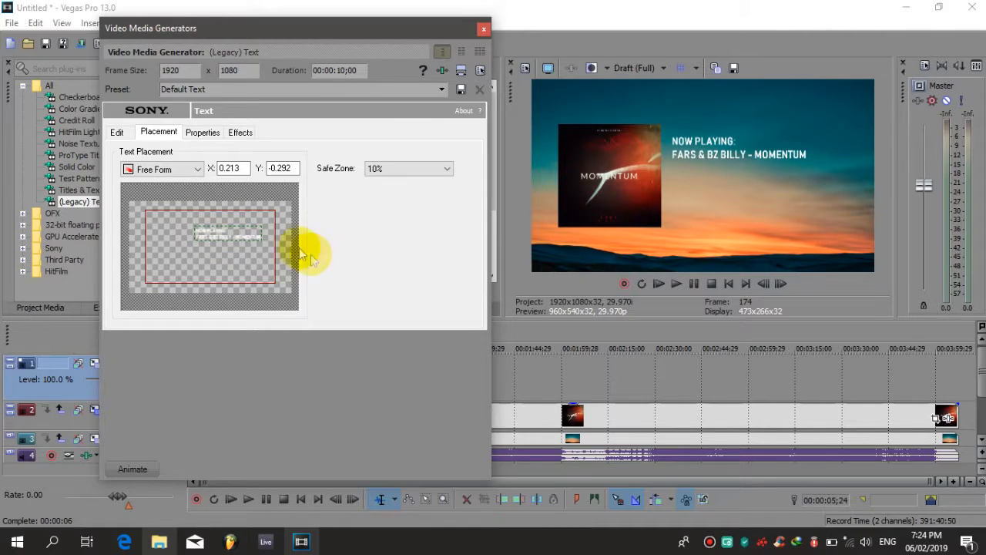
pyautogui.click(116, 132)
pyautogui.click(483, 31)
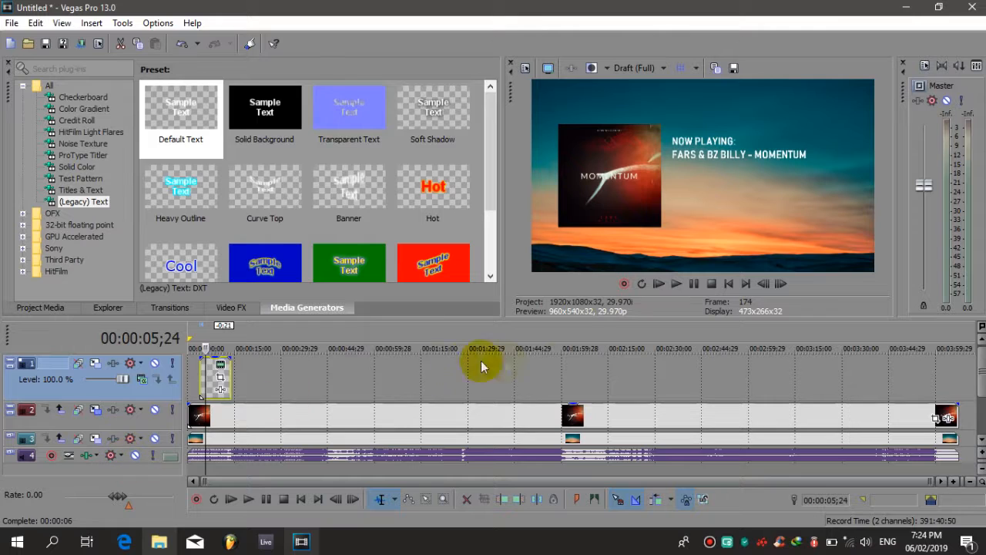
# Step: Apply the Gaussian Blur effect with the (Default) preset to the background picture event and close its settings
pyautogui.click(230, 308)
pyautogui.click(86, 190)
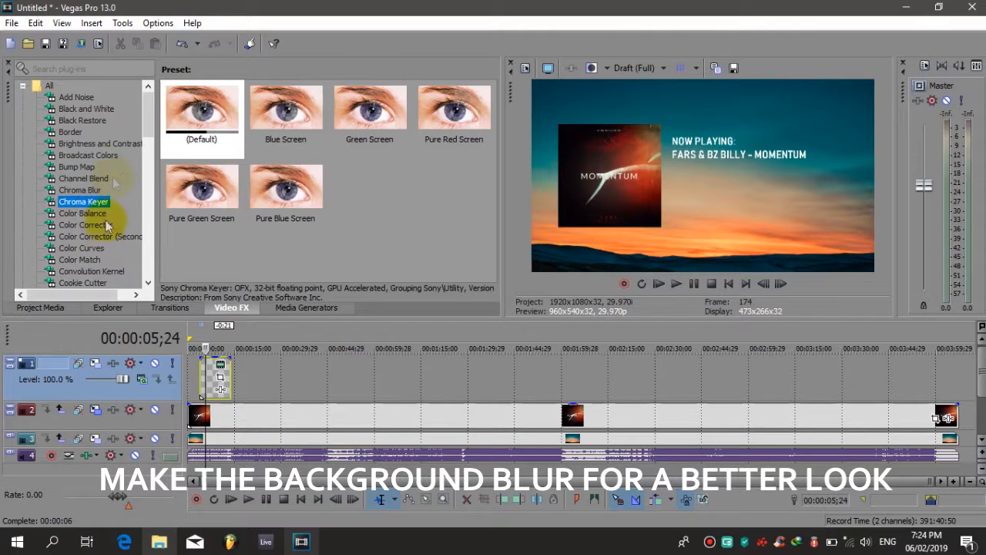
pyautogui.moveTo(150, 109)
pyautogui.mouseDown()
pyautogui.moveTo(158, 176)
pyautogui.moveTo(164, 146)
pyautogui.moveTo(150, 99)
pyautogui.mouseUp()
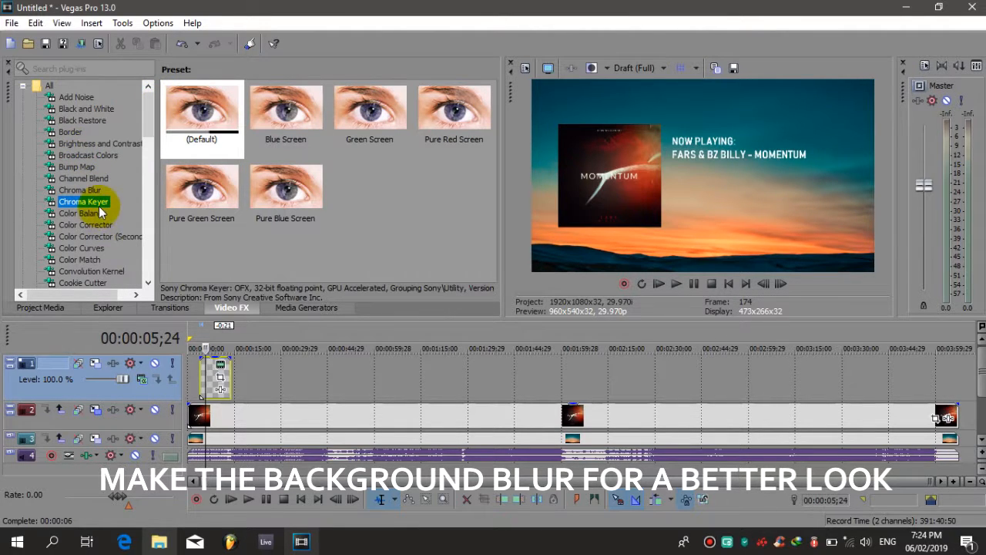
pyautogui.click(80, 190)
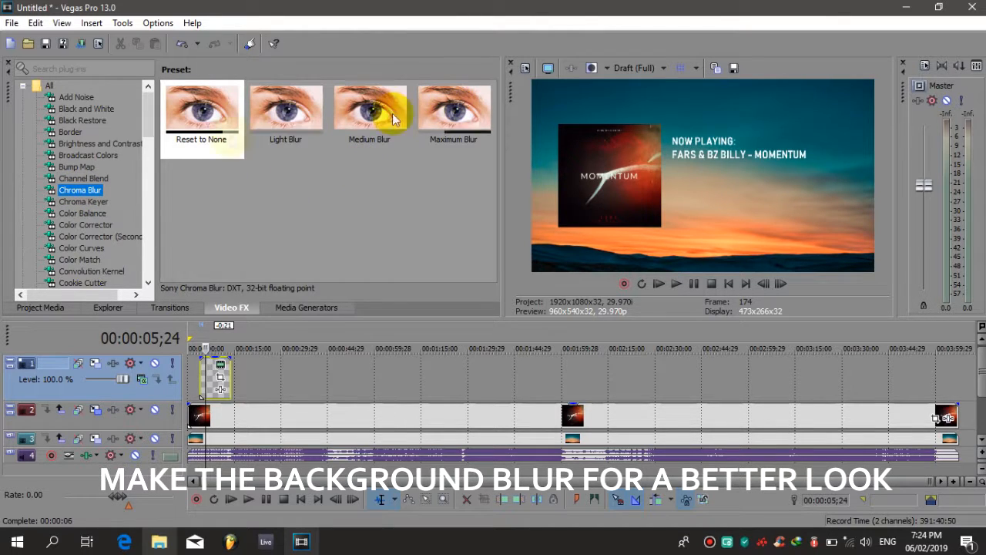
pyautogui.moveTo(152, 119); pyautogui.dragTo(154, 165)
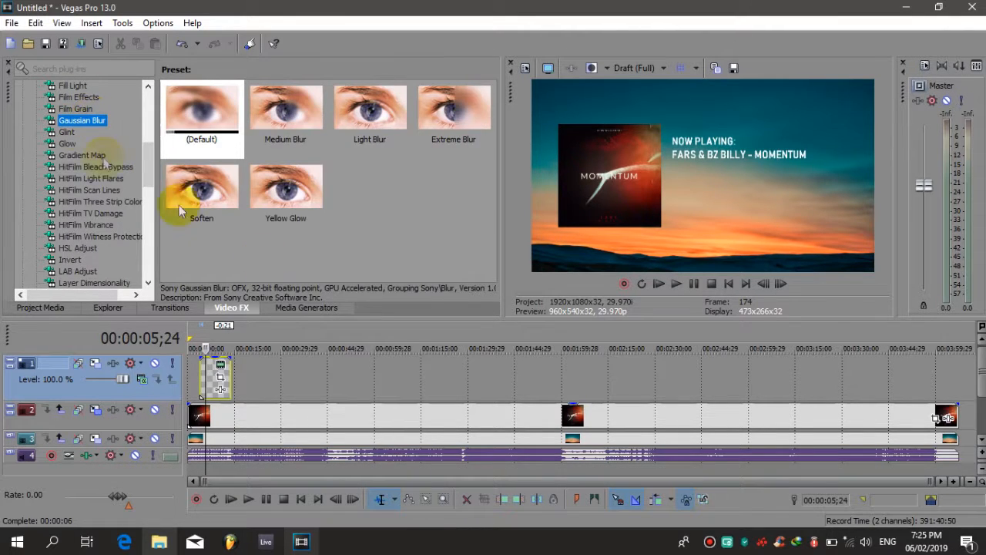
pyautogui.moveTo(208, 116); pyautogui.dragTo(231, 441)
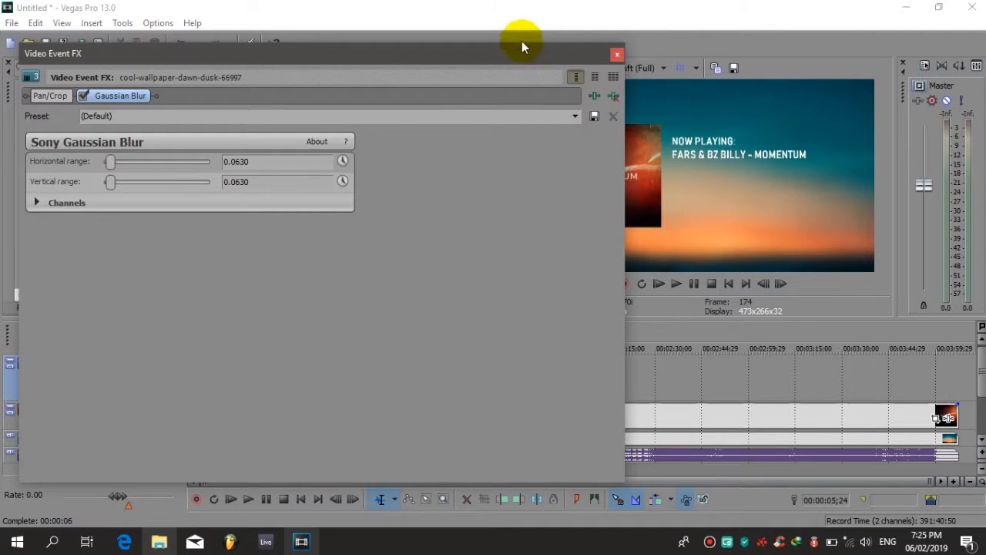
pyautogui.click(617, 55)
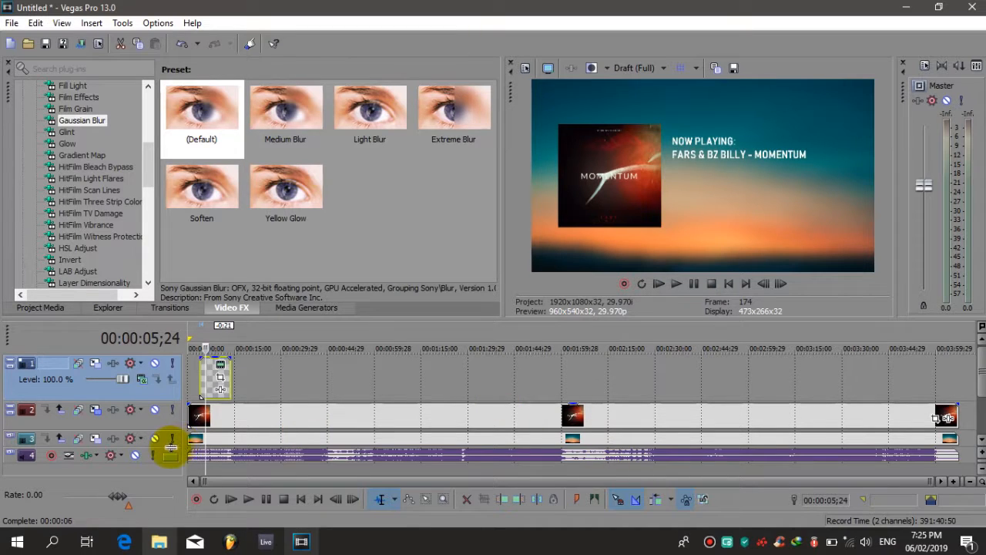
pyautogui.moveTo(170, 455); pyautogui.dragTo(168, 464)
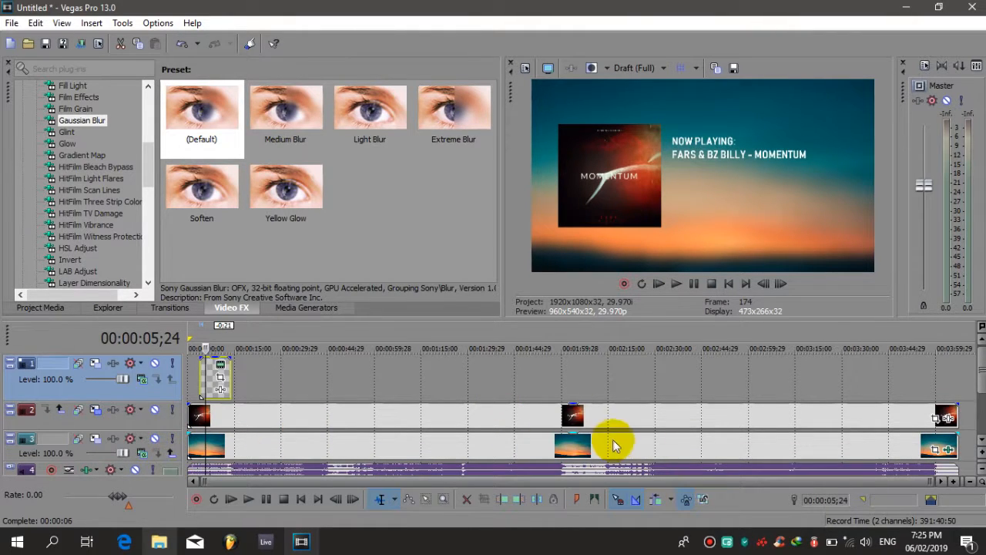
pyautogui.moveTo(574, 440); pyautogui.dragTo(572, 446)
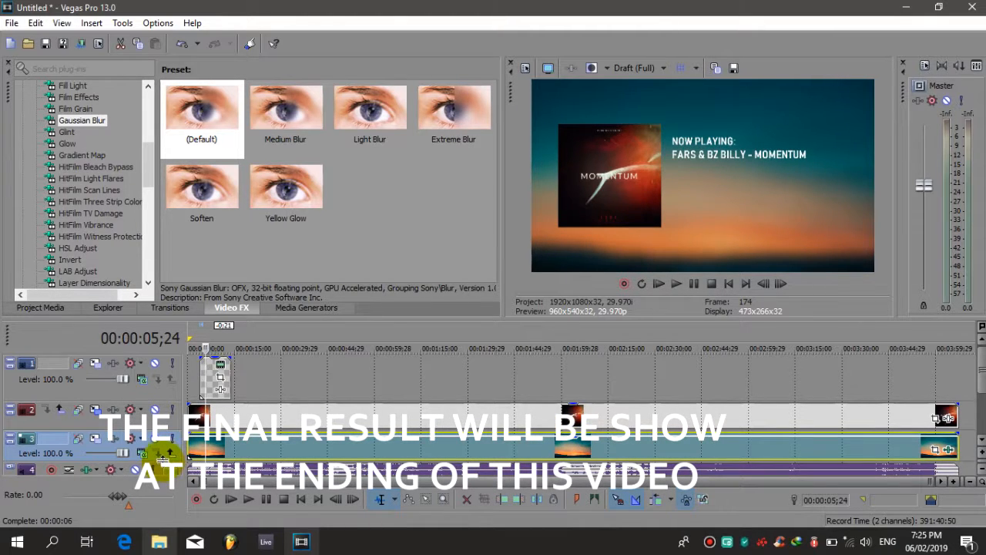
pyautogui.moveTo(163, 459); pyautogui.dragTo(158, 446)
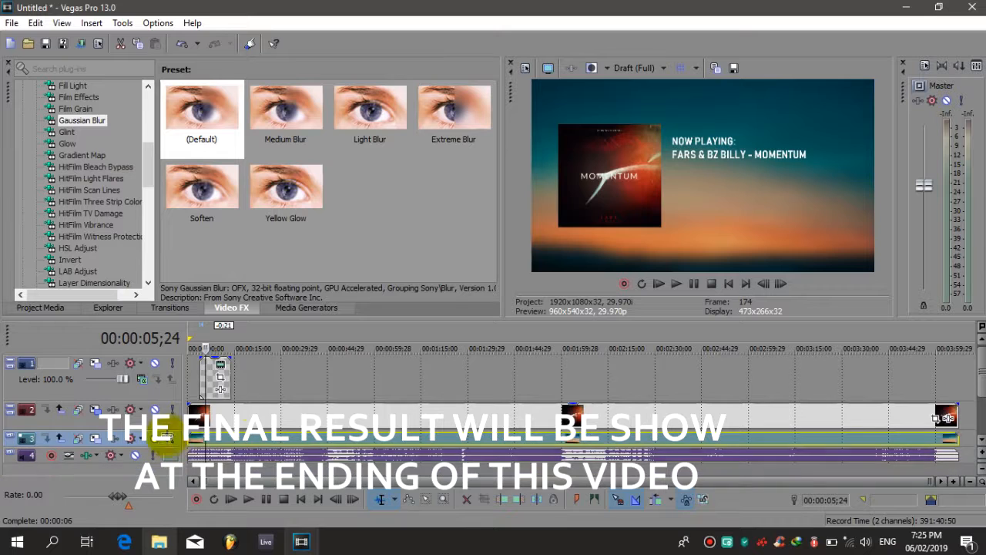
# Step: Preview the opening from the start of the project and add a fade-in of about 1.5 seconds to the background picture event
pyautogui.click(711, 284)
pyautogui.scroll(2, 208, 456)
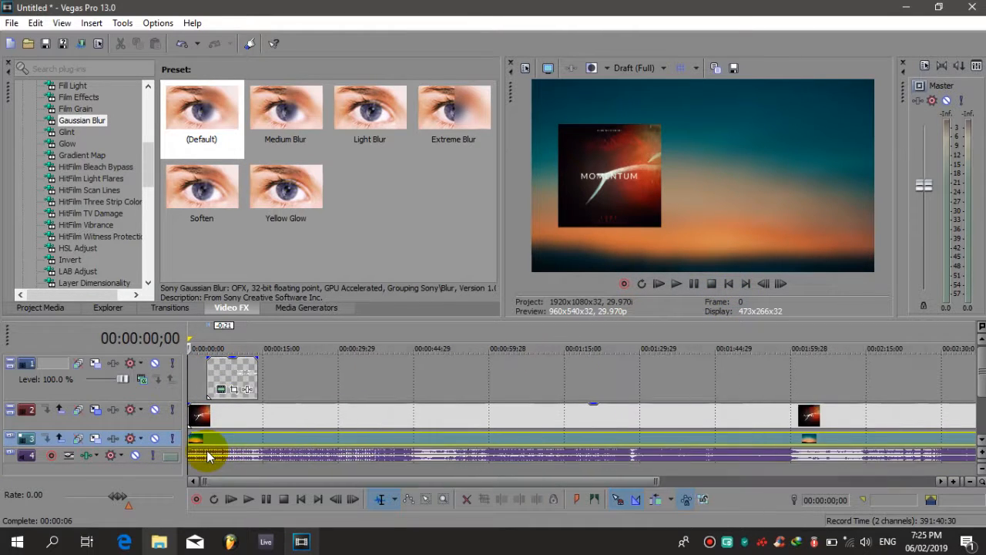
pyautogui.scroll(4, 208, 456)
pyautogui.press('space')
pyautogui.press('Return')
pyautogui.click(729, 284)
pyautogui.moveTo(183, 438); pyautogui.dragTo(214, 437)
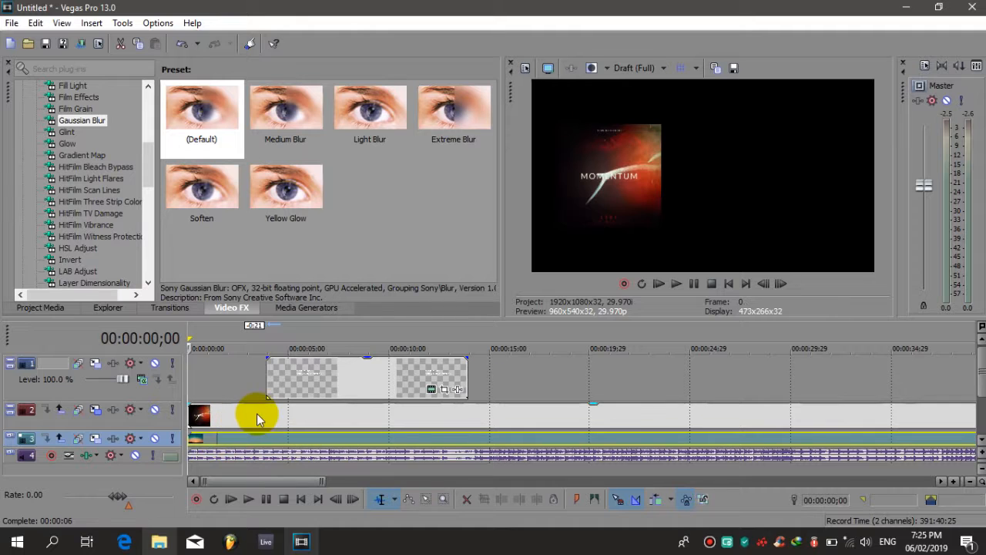
# Step: Shift the text event about 2;09 later on its track and place the playback cursor at 00:00:05;01
pyautogui.click(245, 416)
pyautogui.click(287, 417)
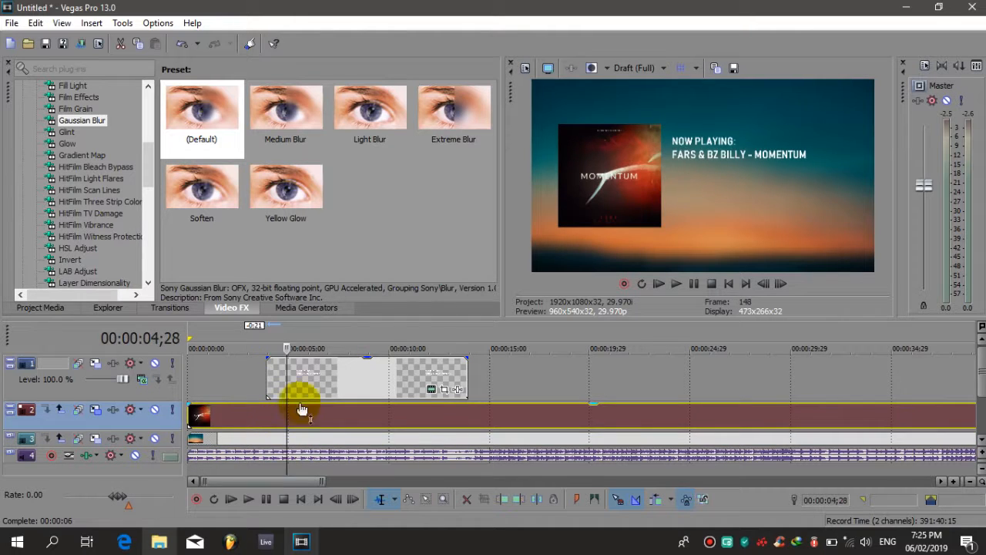
pyautogui.moveTo(308, 393); pyautogui.dragTo(355, 389)
pyautogui.click(257, 391)
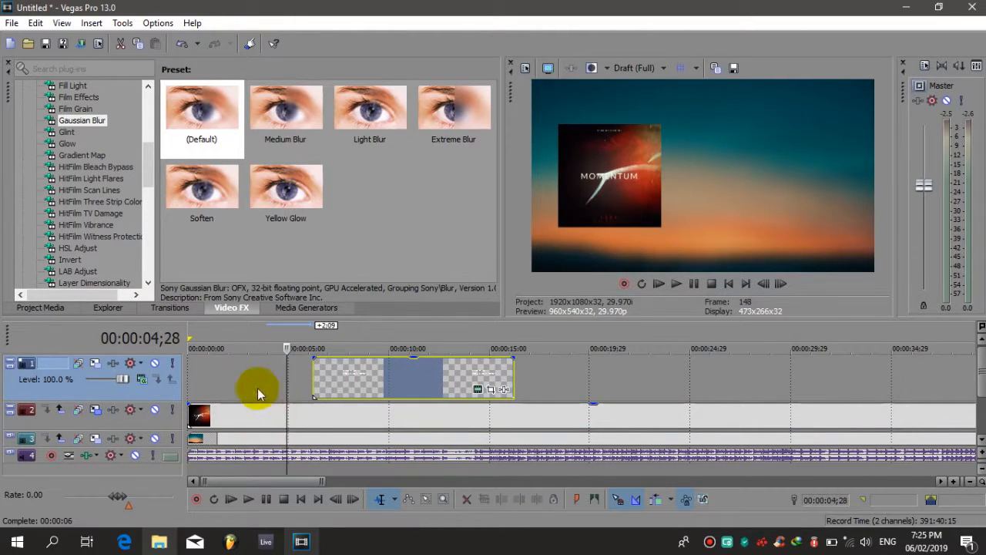
pyautogui.click(290, 395)
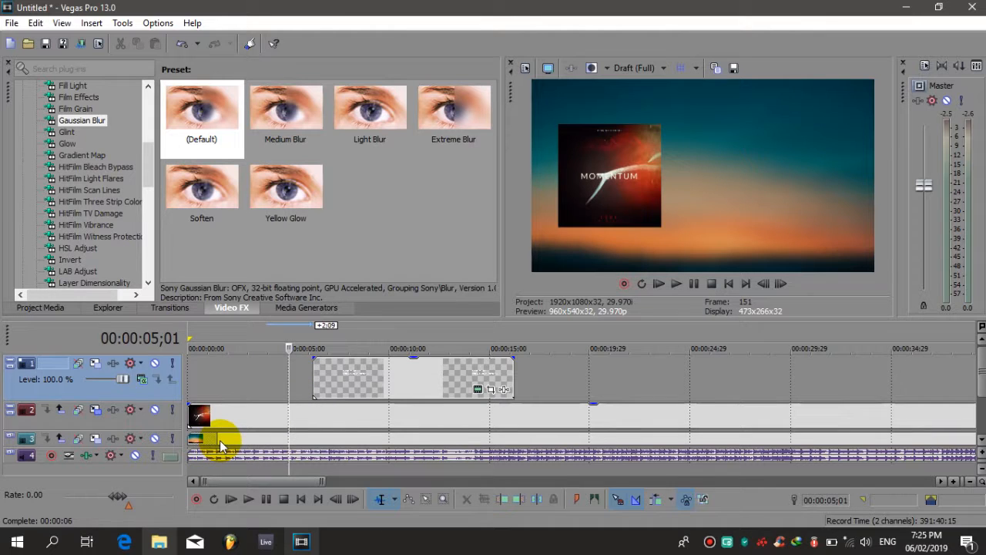
# Step: Fade in the background picture and cover art events up to 00:00:04;28 and start the text event at that same point
pyautogui.click(220, 445)
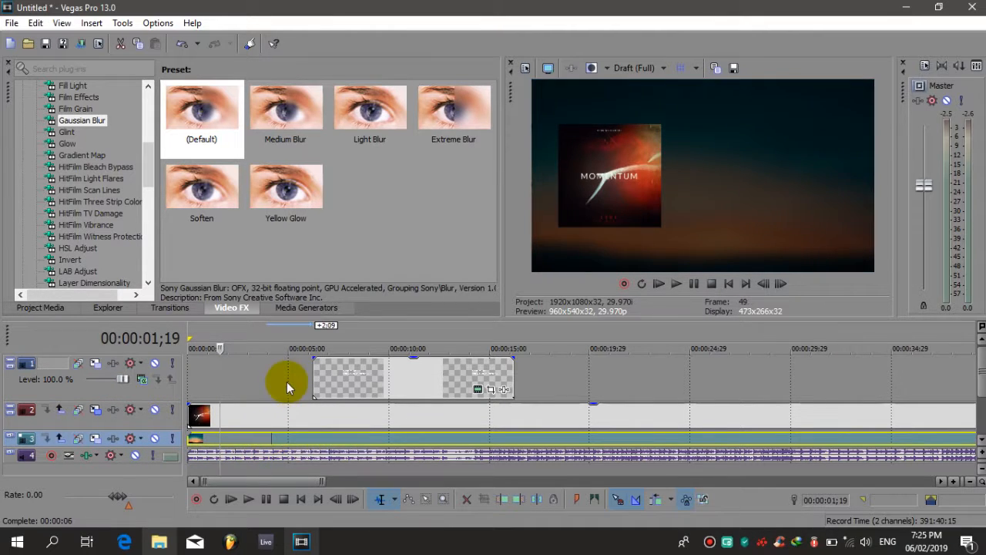
pyautogui.click(287, 388)
pyautogui.moveTo(268, 439); pyautogui.dragTo(286, 438)
pyautogui.moveTo(197, 415); pyautogui.dragTo(284, 413)
pyautogui.moveTo(352, 379); pyautogui.dragTo(327, 378)
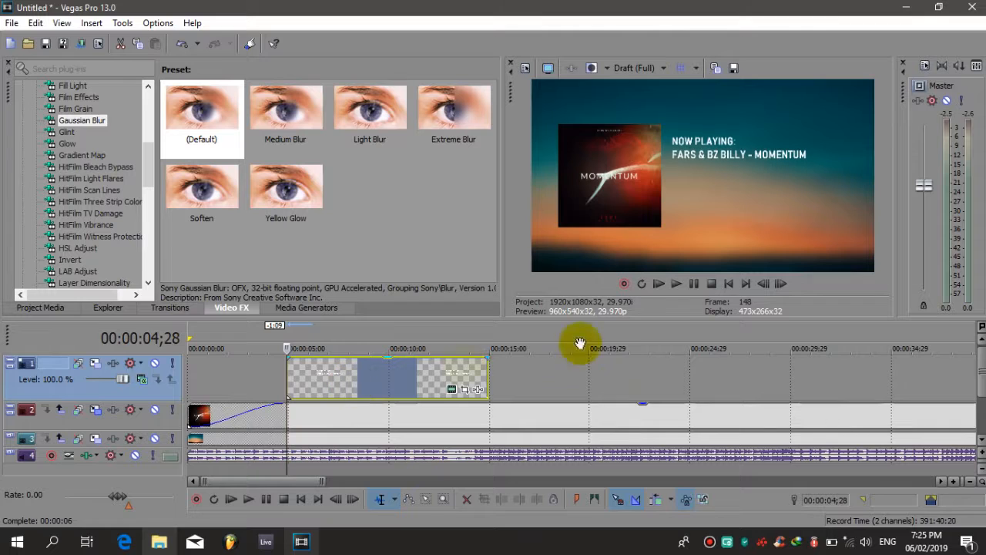
# Step: Play the video from the start to check the fade-ins and stop on the frame at 00:00:02;17
pyautogui.click(729, 283)
pyautogui.press('space')
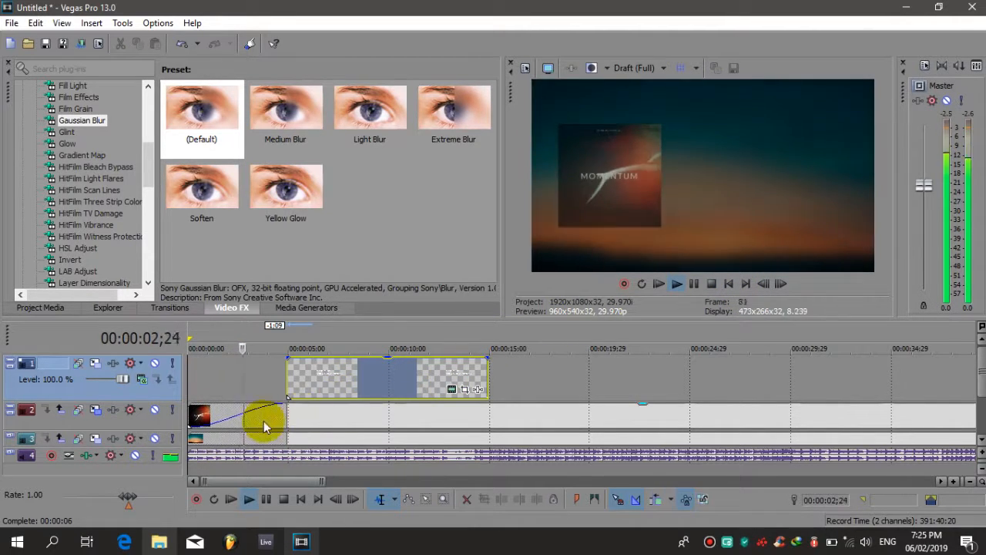
pyautogui.press('Return')
pyautogui.click(237, 380)
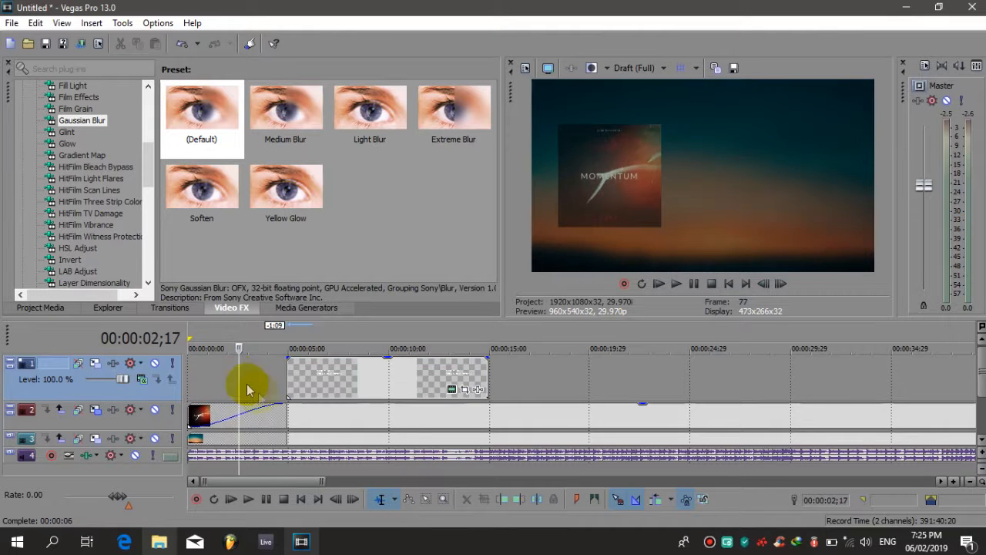
# Step: Shorten the fade-ins of the cover art and background picture events to end at 00:00:02;17 and play the video from the start
pyautogui.moveTo(284, 412); pyautogui.dragTo(240, 414)
pyautogui.moveTo(285, 439); pyautogui.dragTo(240, 440)
pyautogui.click(727, 285)
pyautogui.click(677, 283)
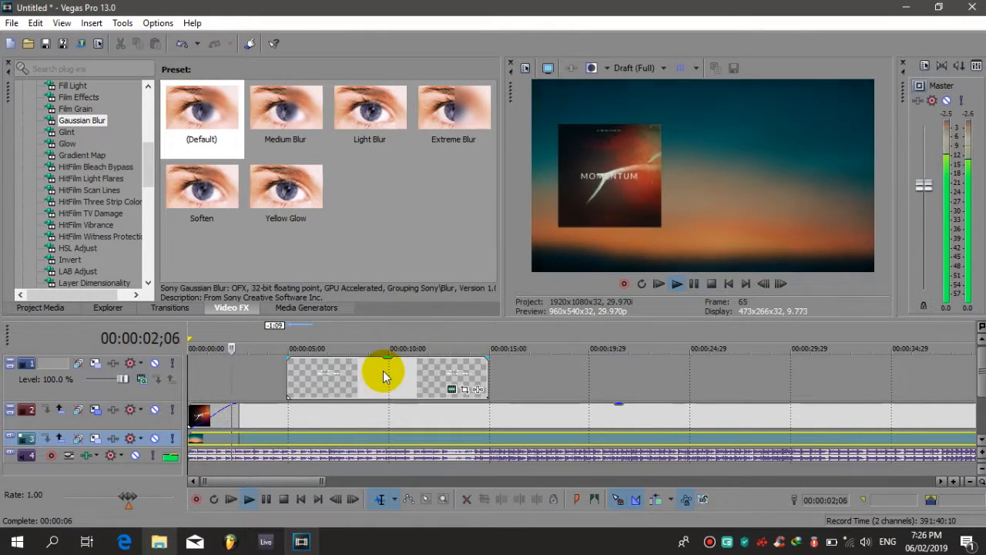
# Step: Move the text event to start at 00:00:02;27, give it a fade-in of about 00:00:01;26 and preview it
pyautogui.moveTo(388, 379); pyautogui.dragTo(334, 389)
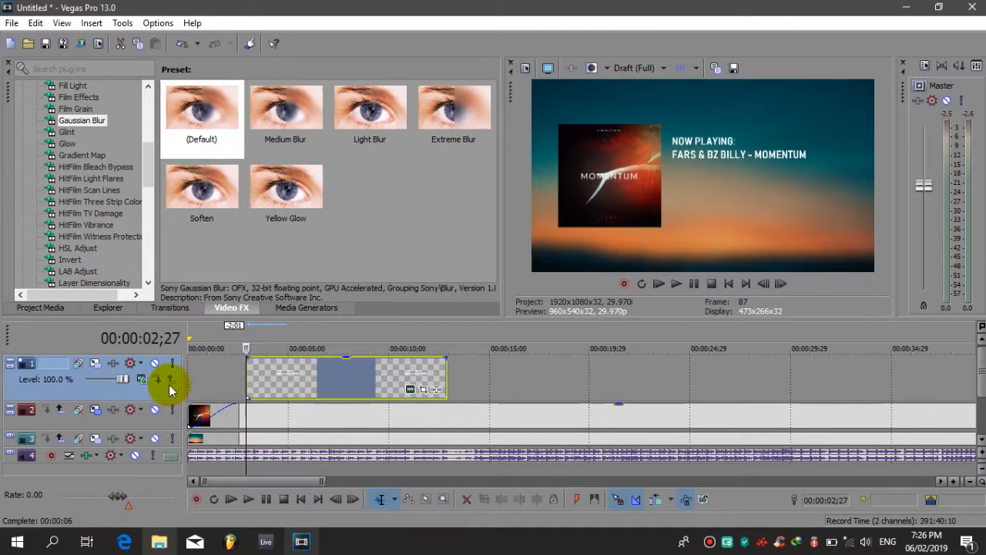
pyautogui.moveTo(149, 400); pyautogui.dragTo(149, 381)
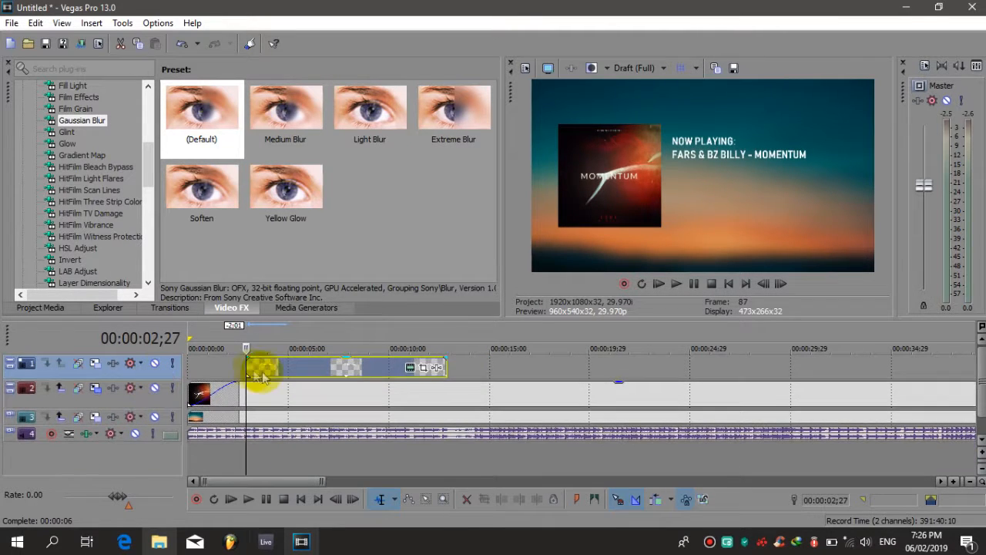
pyautogui.moveTo(247, 359); pyautogui.dragTo(279, 365)
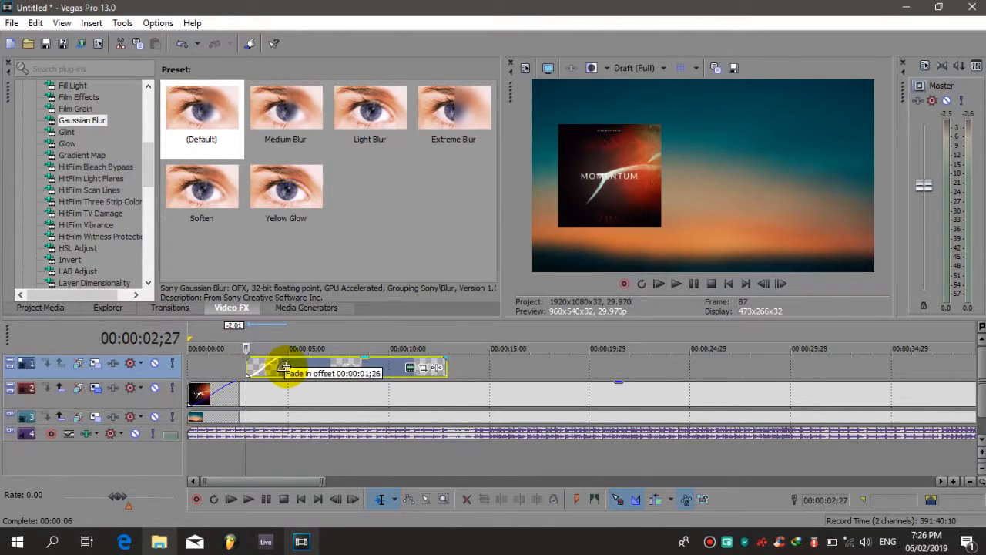
pyautogui.press('space')
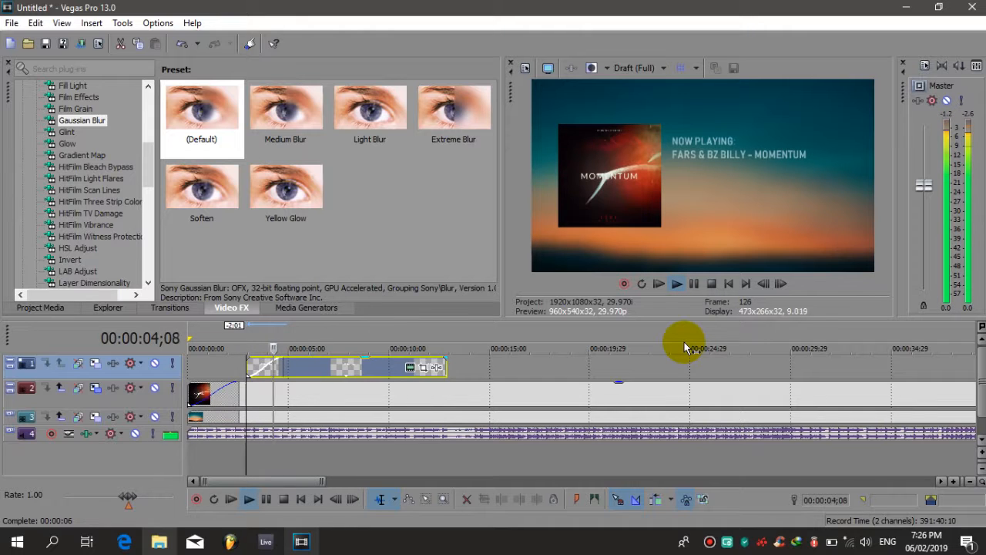
pyautogui.click(664, 69)
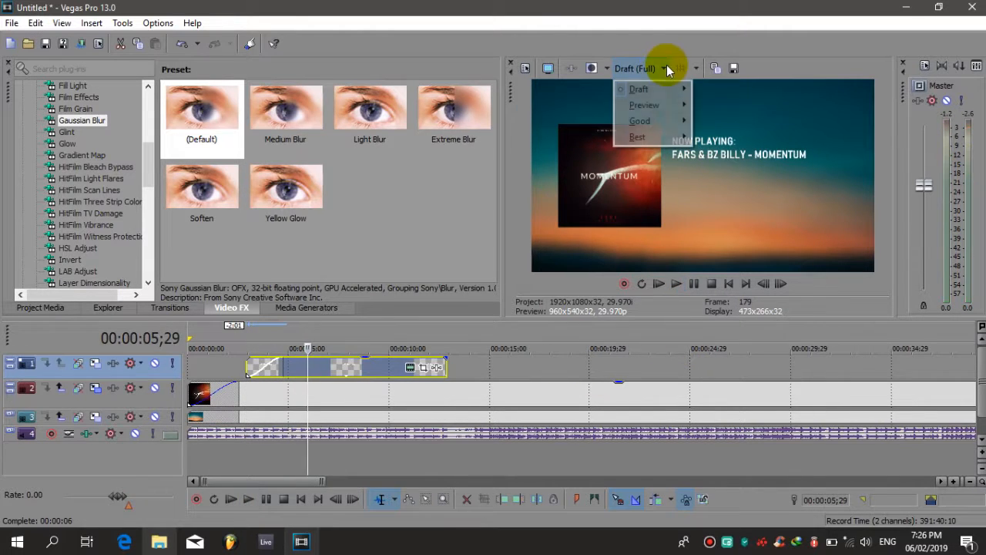
pyautogui.click(640, 69)
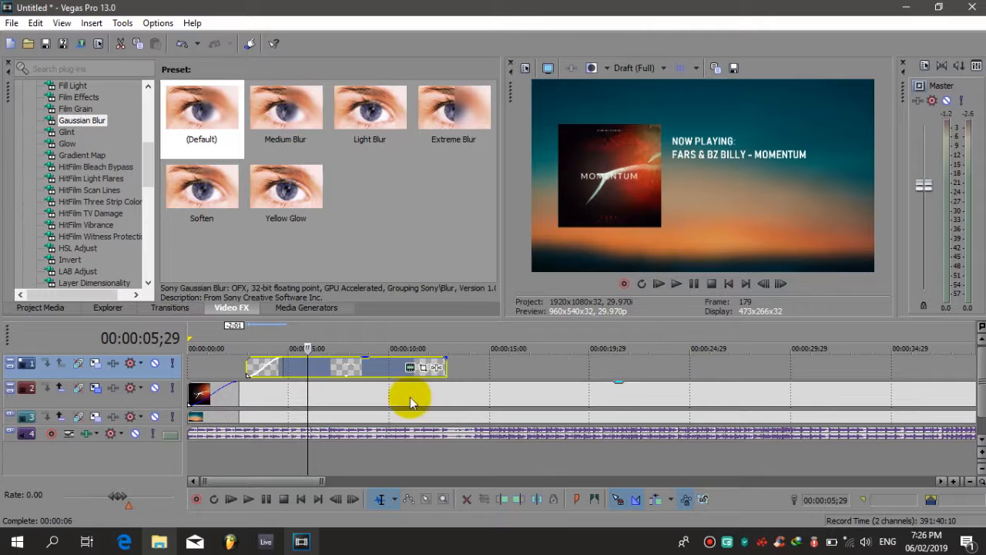
# Step: Extend the text event to the end of the cover art and background picture events
pyautogui.scroll(-6, 391, 395)
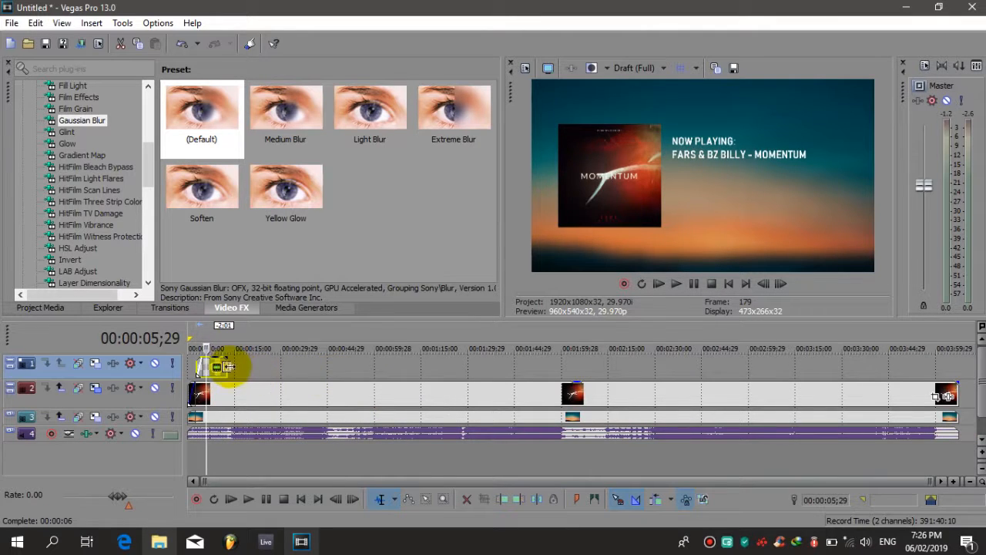
pyautogui.moveTo(221, 367); pyautogui.dragTo(954, 364)
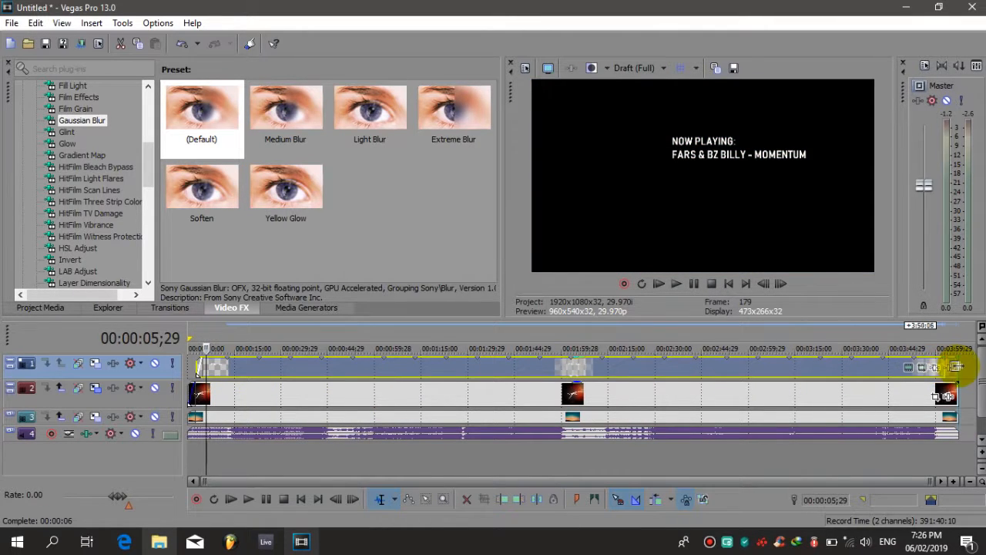
# Step: Fade out the background picture, cover art and text events from 00:03:59;29 to their ends
pyautogui.moveTo(198, 481); pyautogui.dragTo(955, 416)
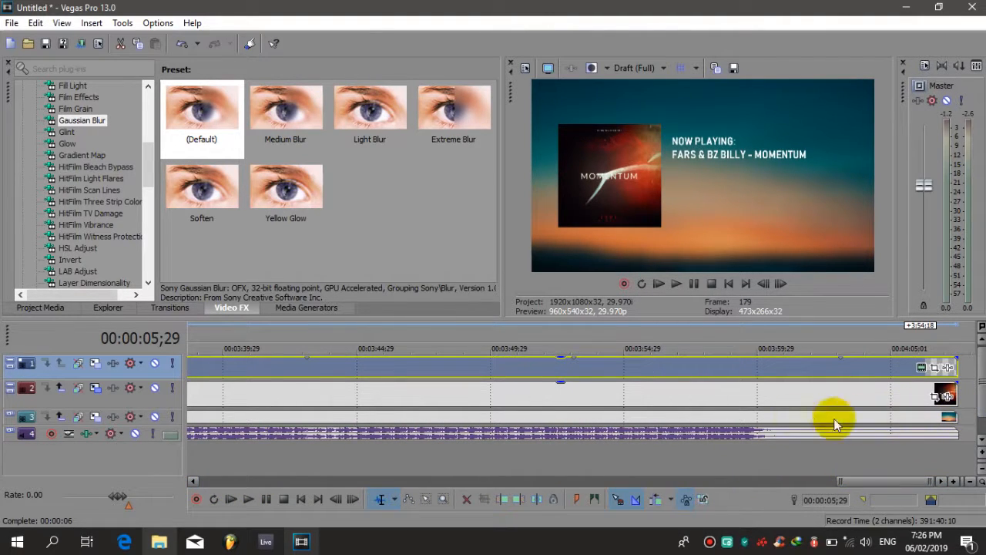
pyautogui.click(759, 414)
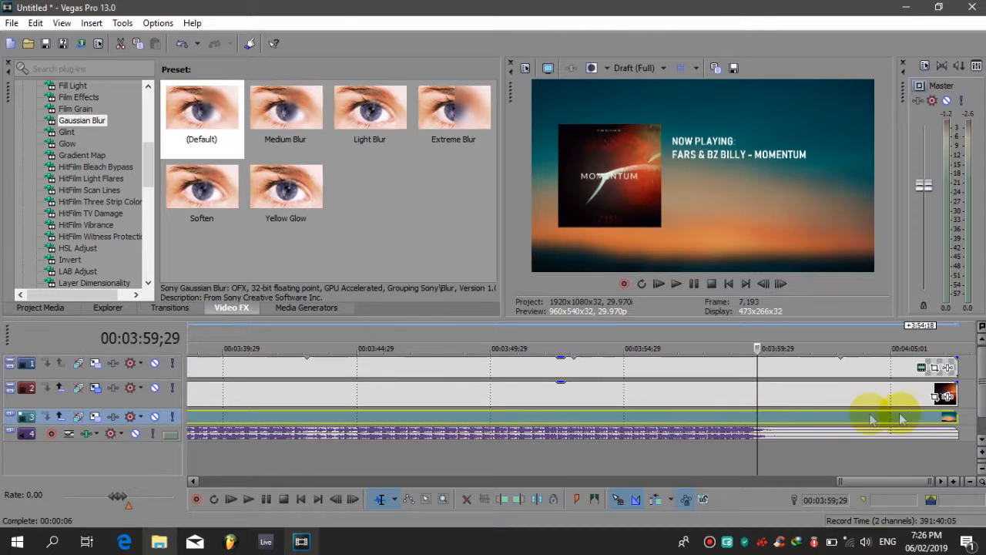
pyautogui.moveTo(958, 411); pyautogui.dragTo(758, 414)
pyautogui.moveTo(959, 383); pyautogui.dragTo(762, 395)
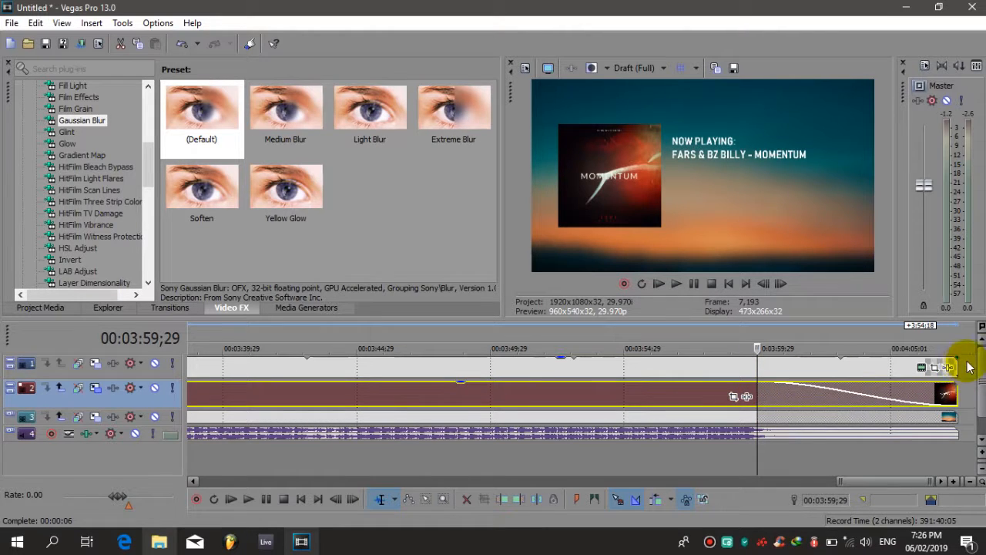
pyautogui.moveTo(955, 365); pyautogui.dragTo(758, 366)
# Step: Play the ending from a few seconds before the fade-outs to check them and pause near the project's end
pyautogui.click(590, 405)
pyautogui.press('space')
pyautogui.scroll(-3, 831, 429)
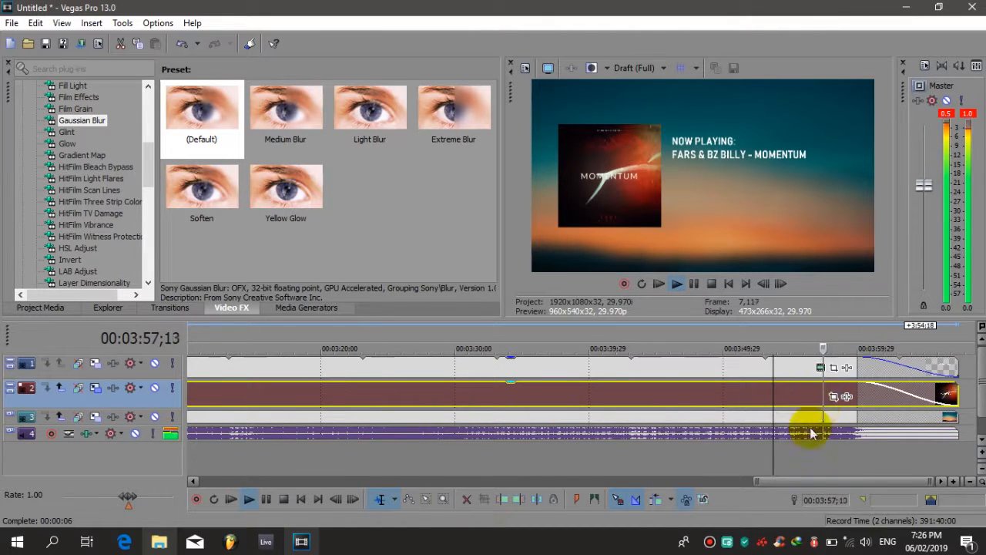
pyautogui.moveTo(802, 486); pyautogui.dragTo(819, 482)
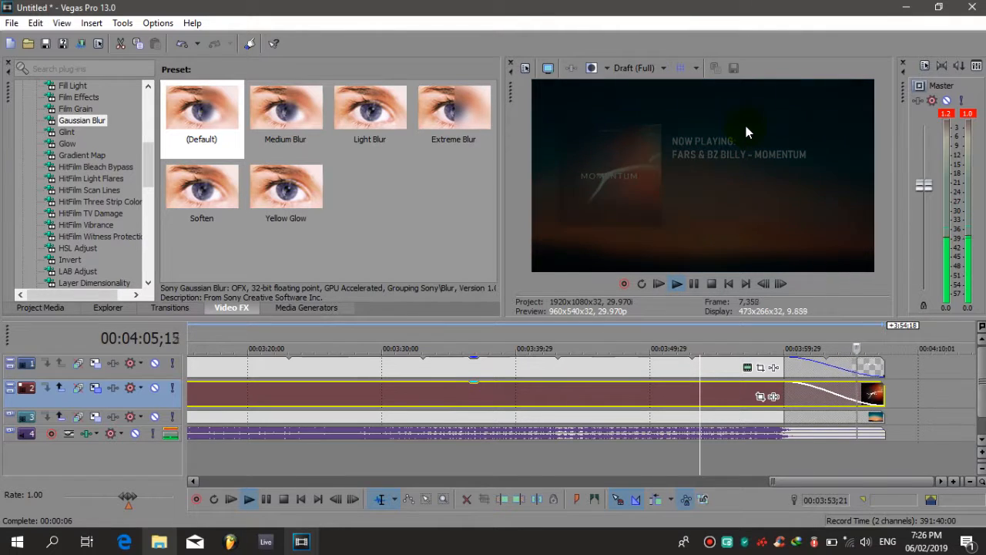
pyautogui.press('Return')
# Step: Reduce the cover art track's height, then play the whole project from the start and stop at 00:00:07;09
pyautogui.moveTo(773, 482); pyautogui.dragTo(154, 469)
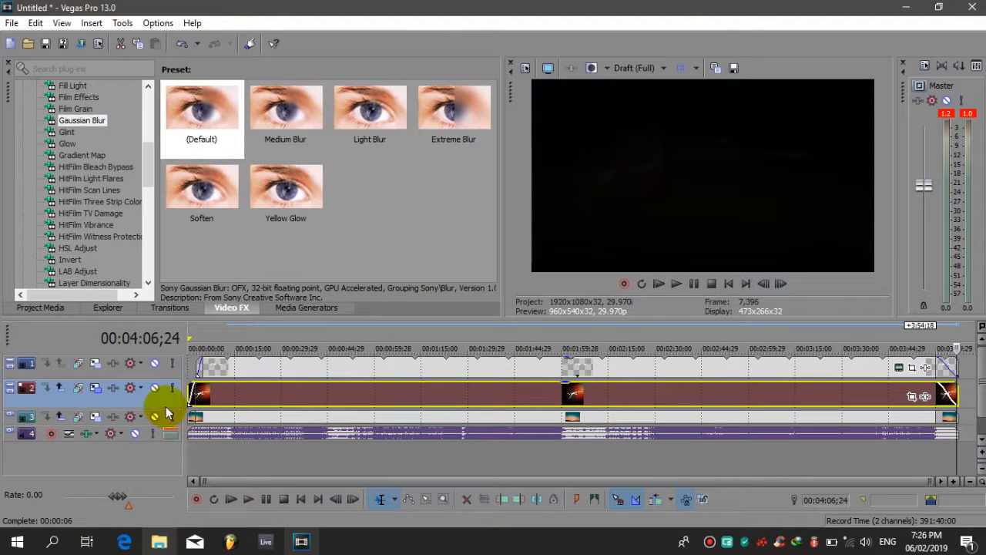
pyautogui.moveTo(164, 402); pyautogui.dragTo(226, 372)
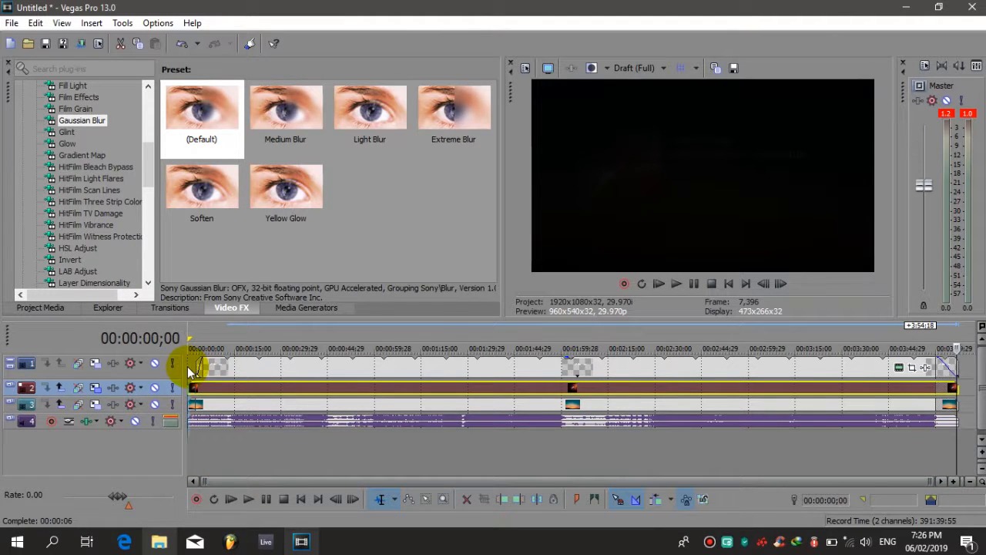
pyautogui.press('space')
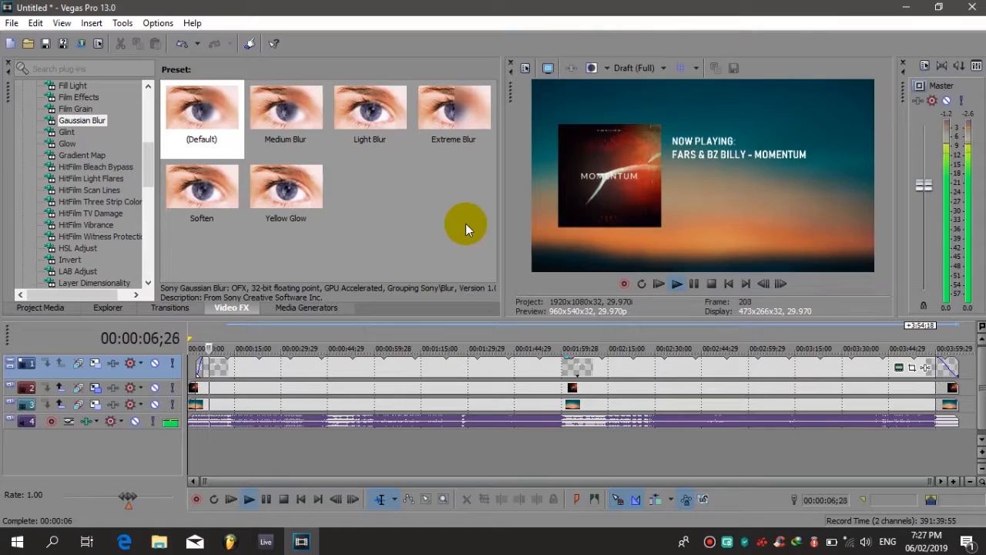
pyautogui.press('space')
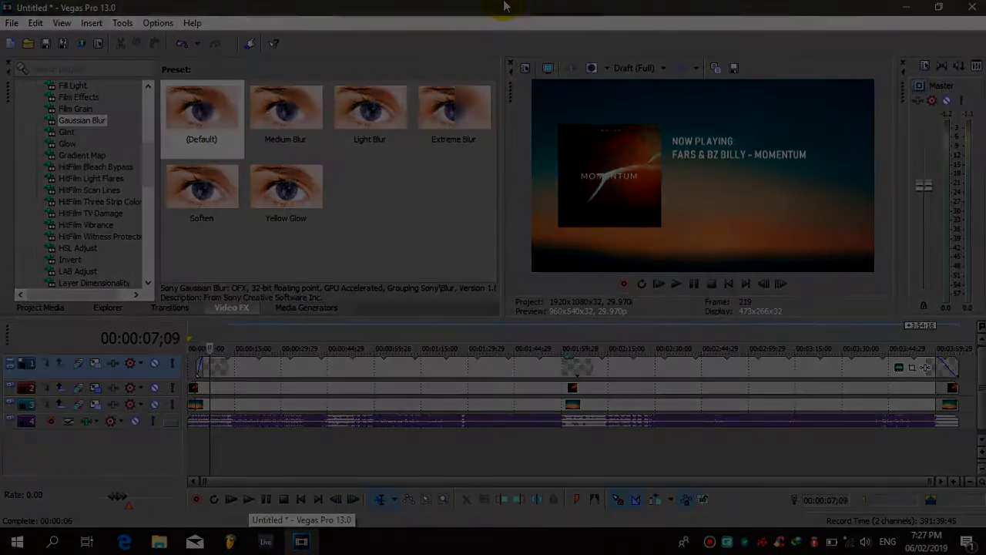
pyautogui.moveTo(504, 4)
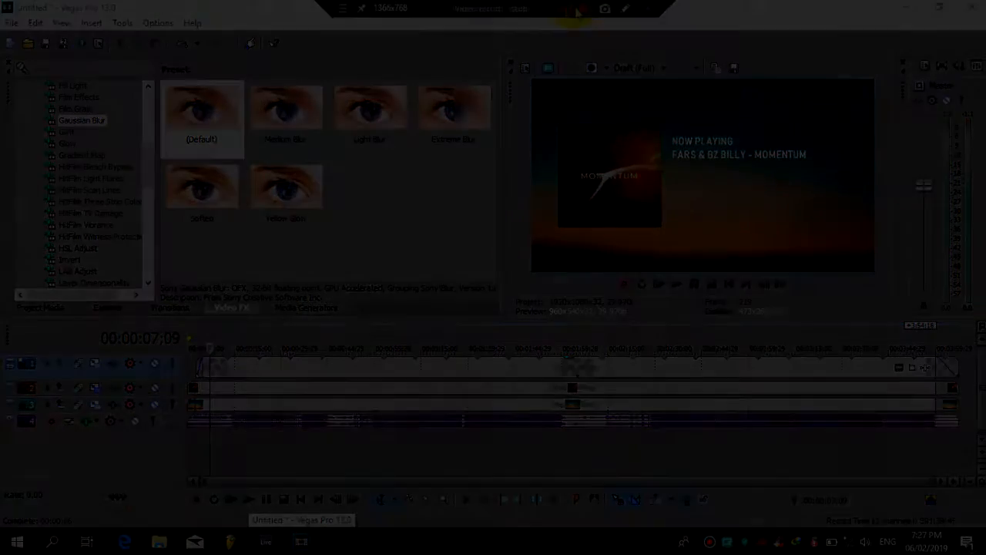